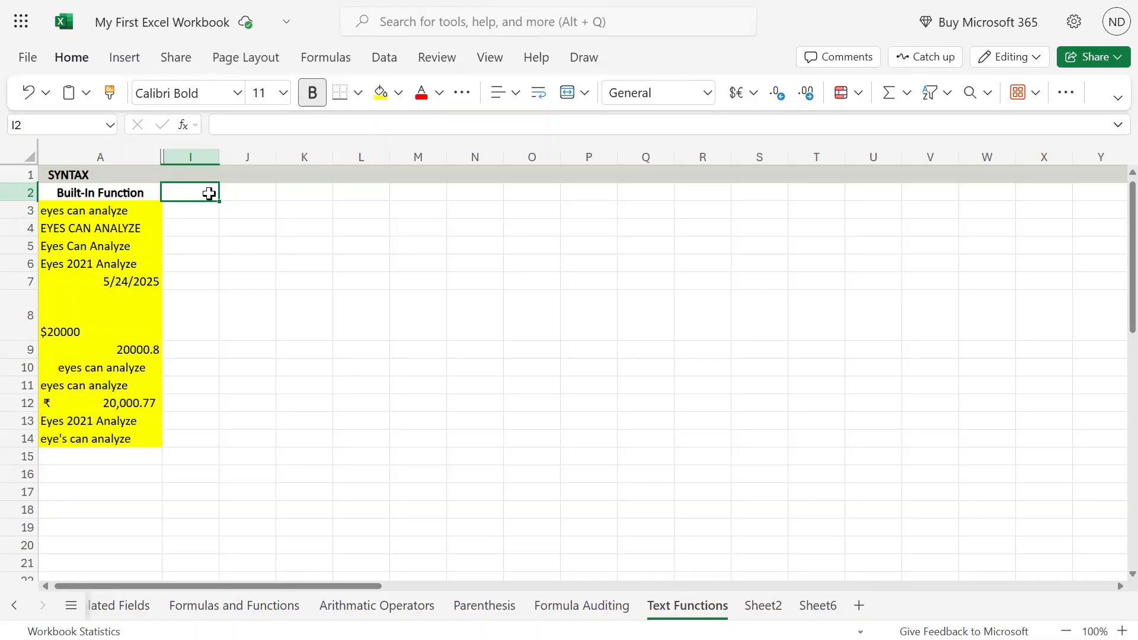
Enter the header LEFT in cell I2.
type("LEFT")
key("Up")
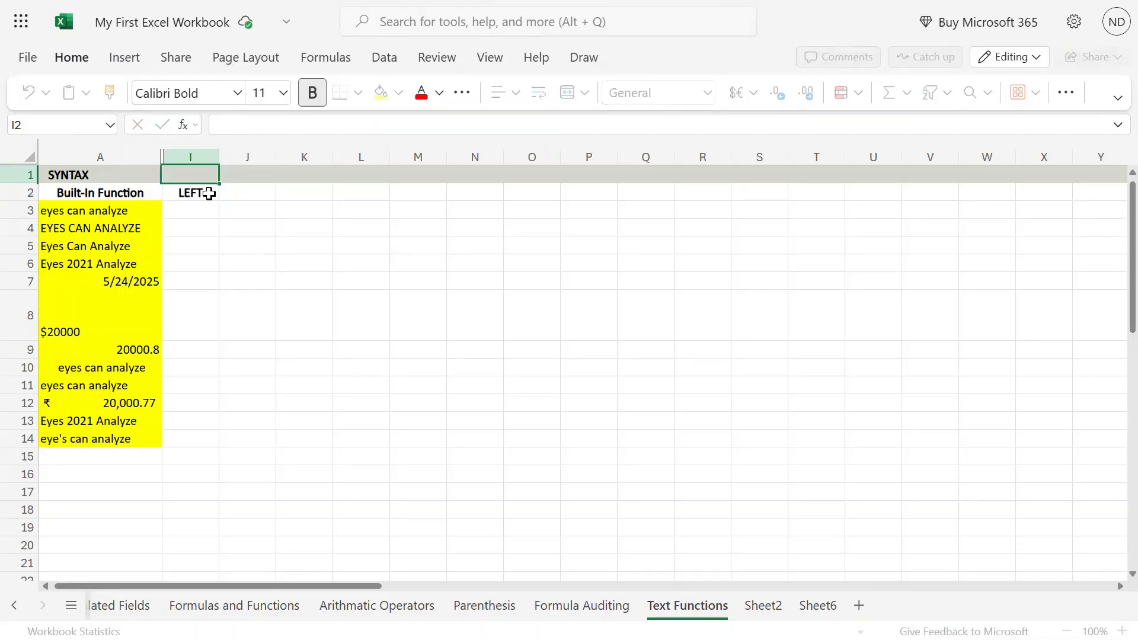
key("Down")
key("Up")
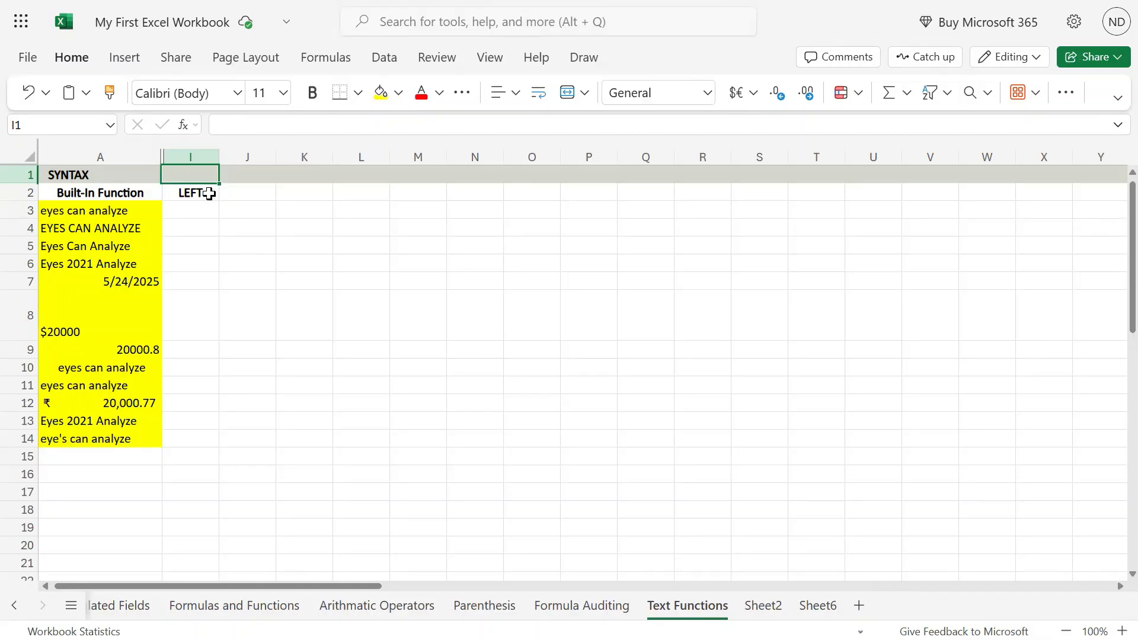
Enter the syntax text LEFT(Text,Num) in cell I1 and widen column I.
type("LEFT")
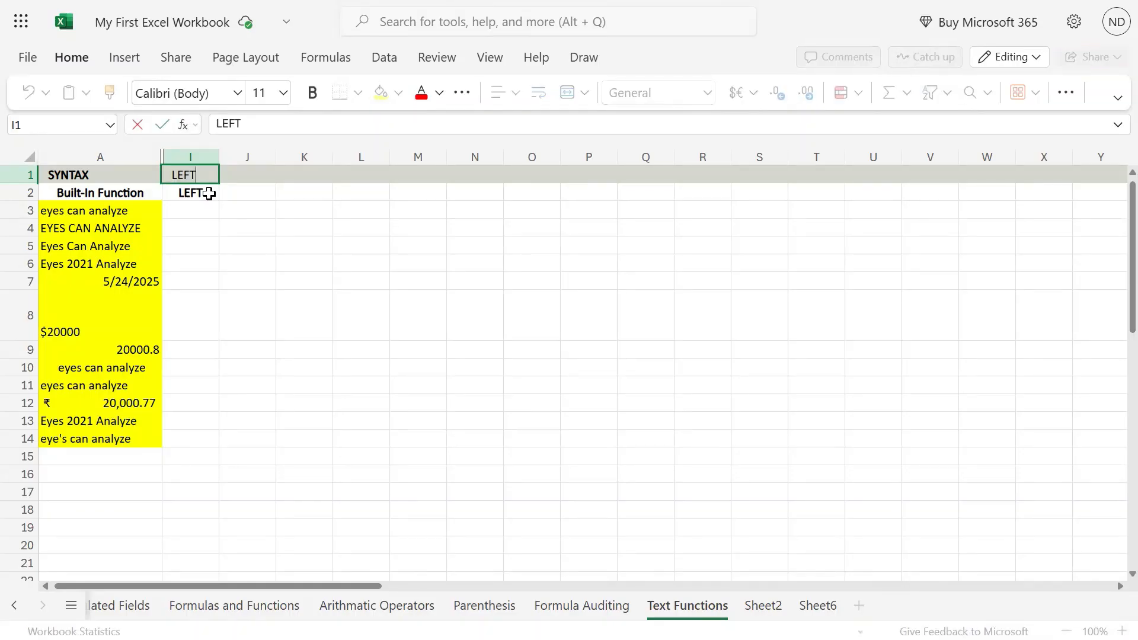
type("(")
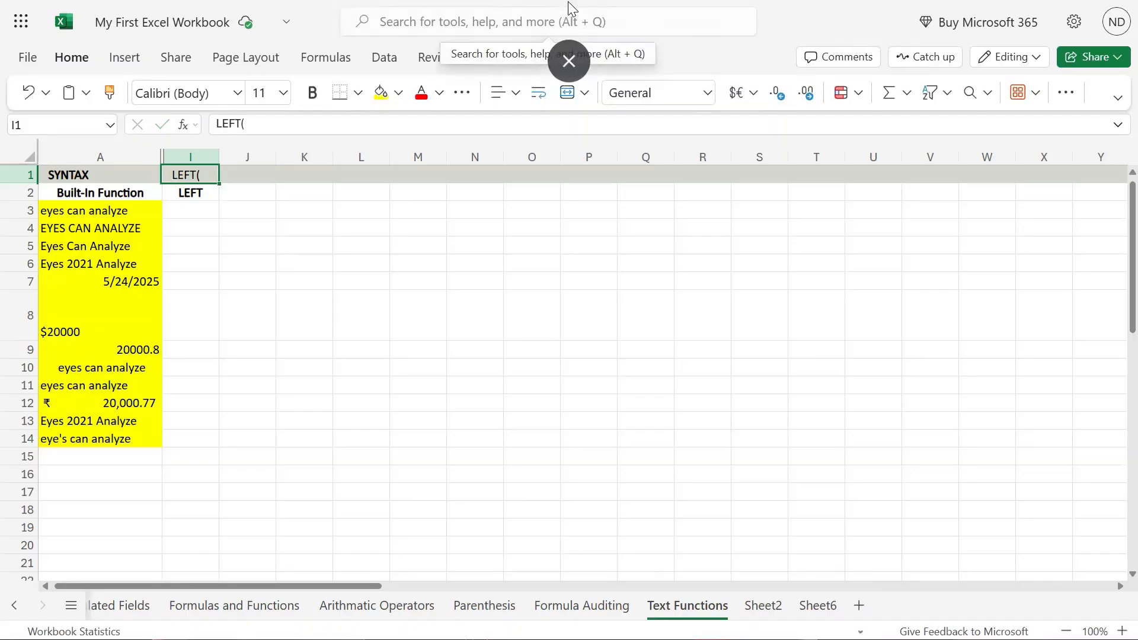
double_click(206, 175)
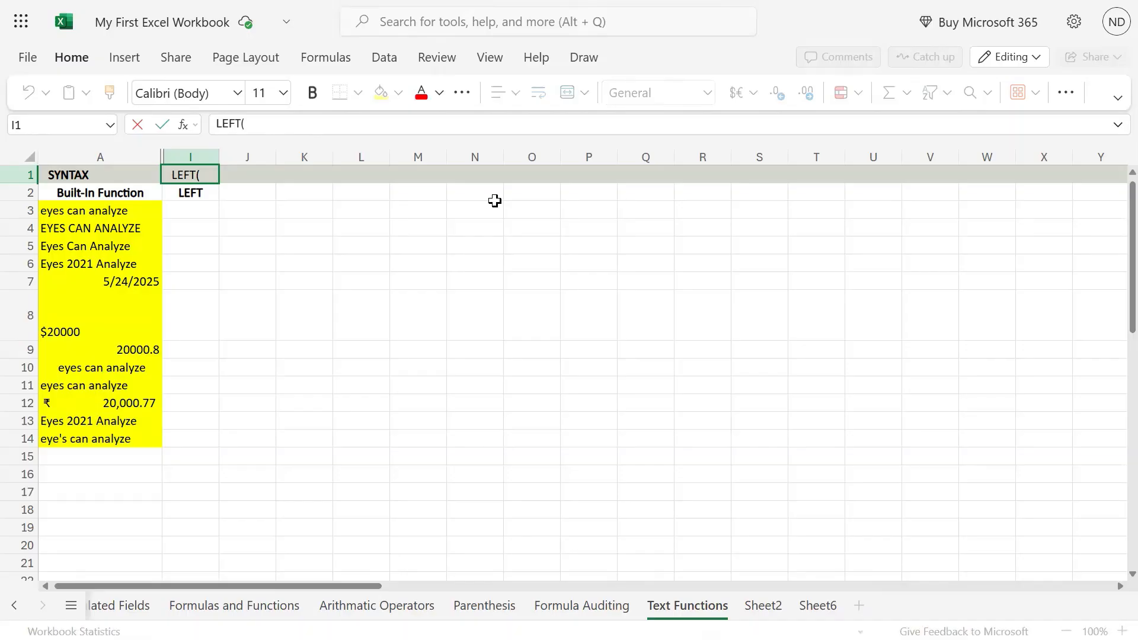
type("Text,")
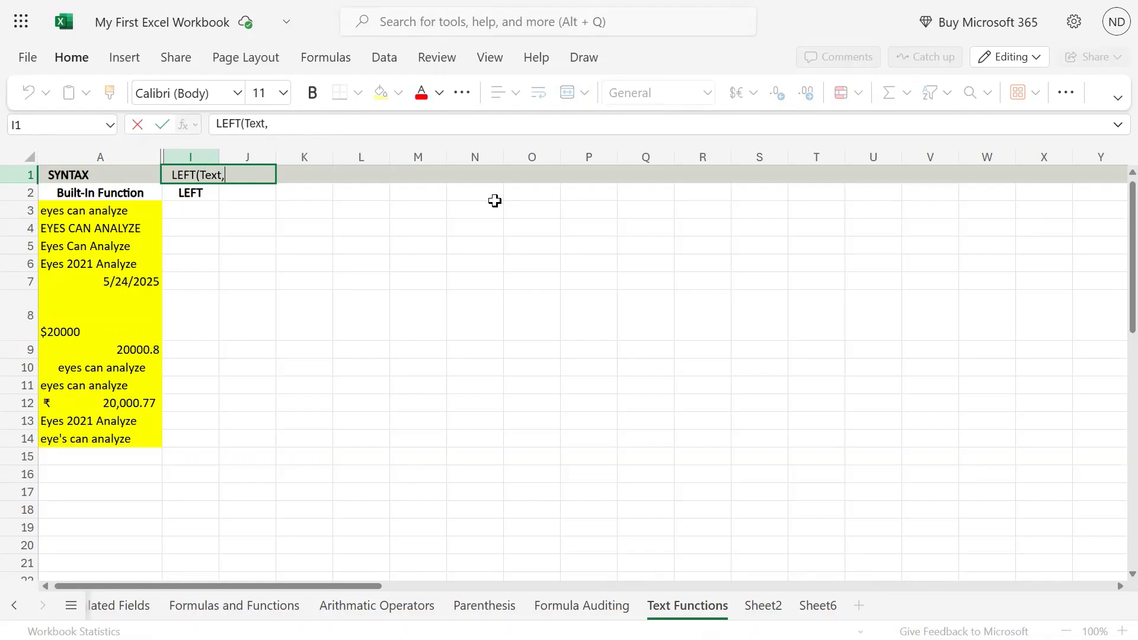
type("No. of Chars")
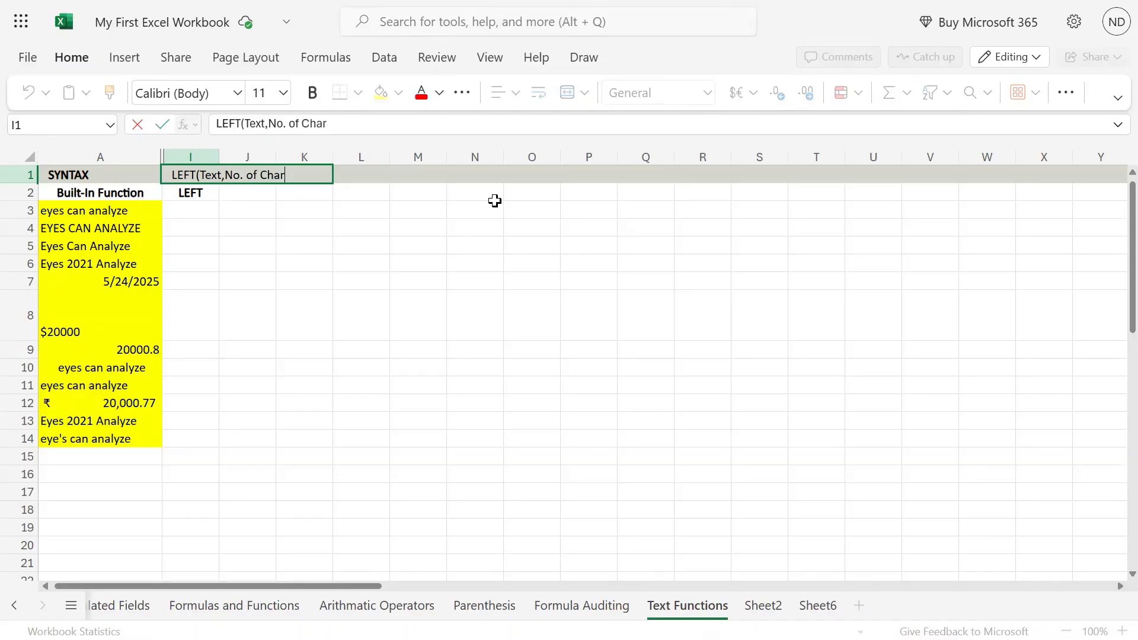
key("BackSpace")
key("BackSpace")
key("BackSpace")
key("BackSpace")
key("BackSpace")
key("BackSpace")
key("BackSpace")
key("BackSpace")
key("BackSpace")
key("BackSpace")
key("BackSpace")
type("um)")
key("Return")
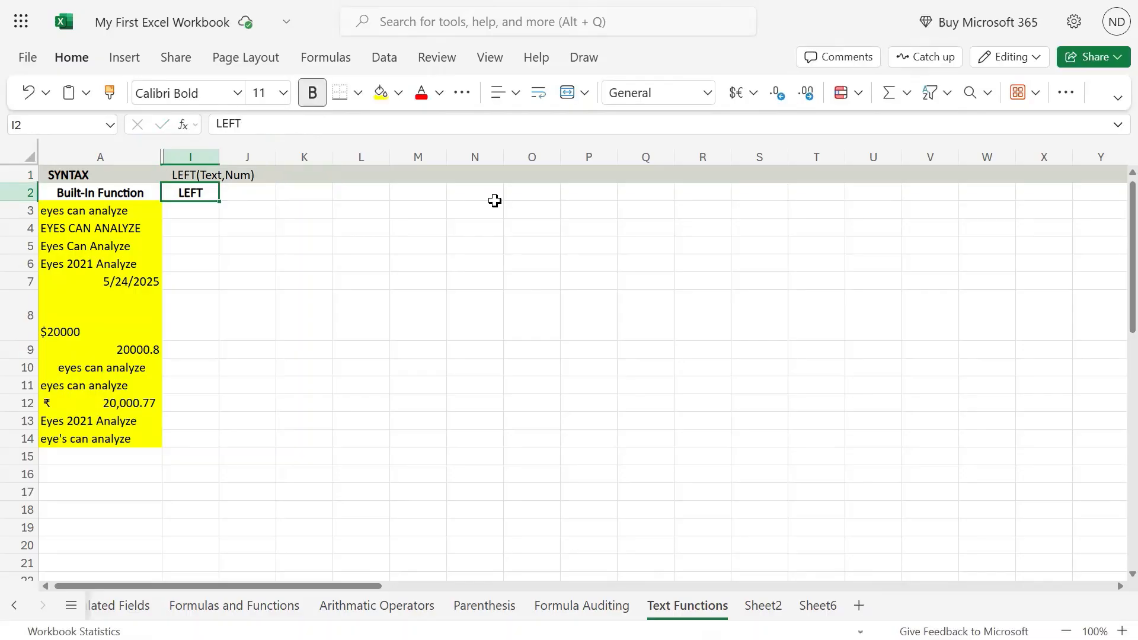
key("Up")
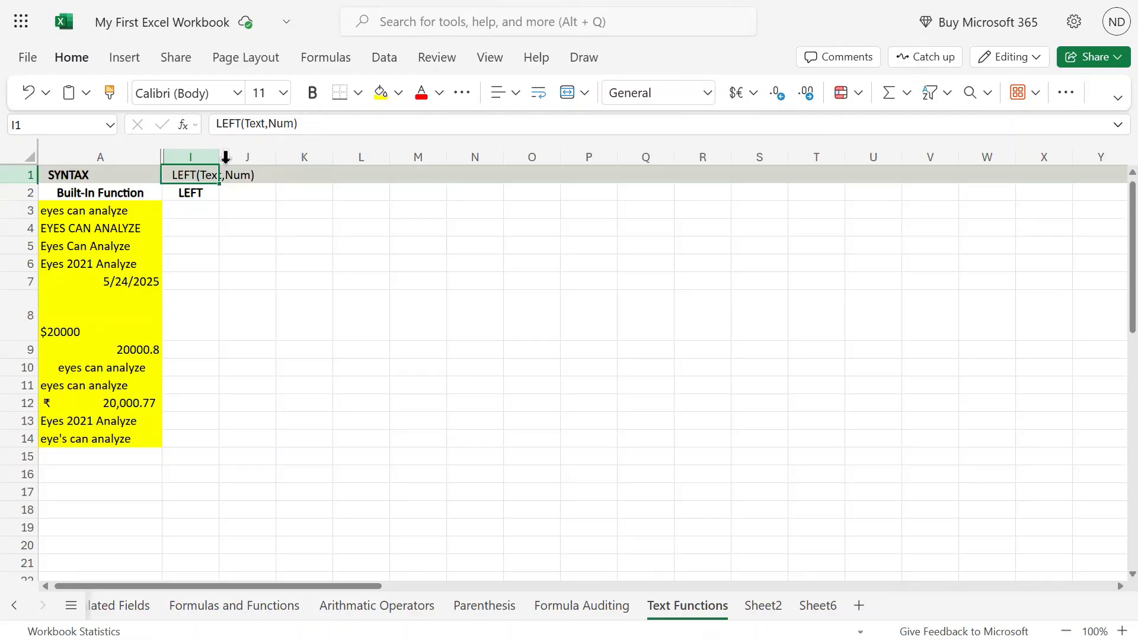
left_click_drag(224, 155, 247, 154)
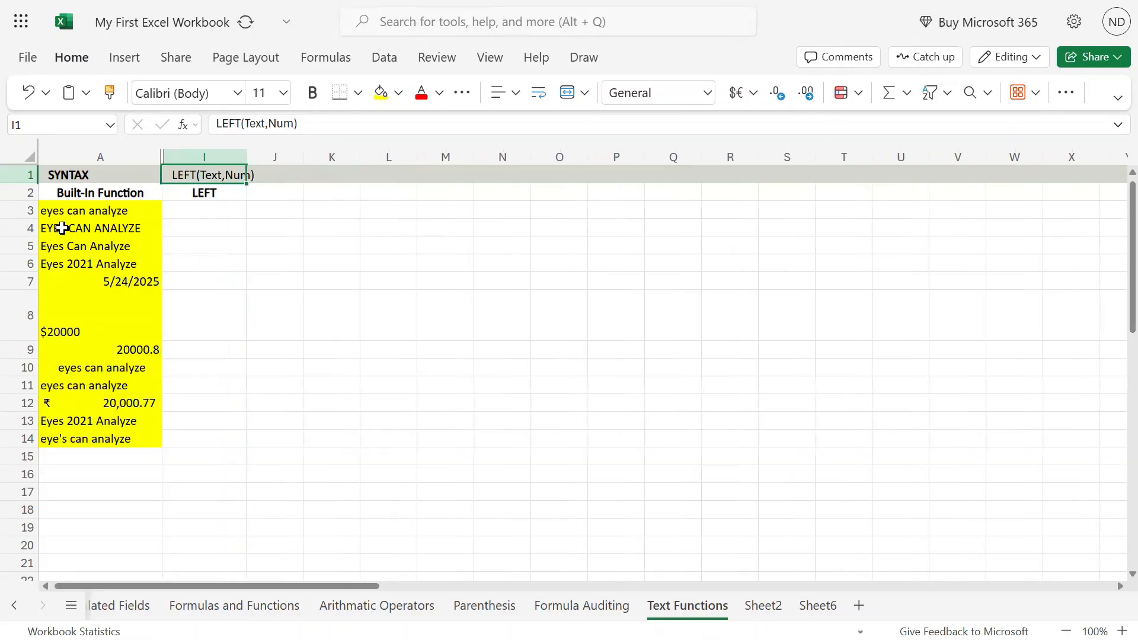
Examine the first three and last three characters of the text in A3 and the Num argument of the syntax in I1.
double_click(56, 209)
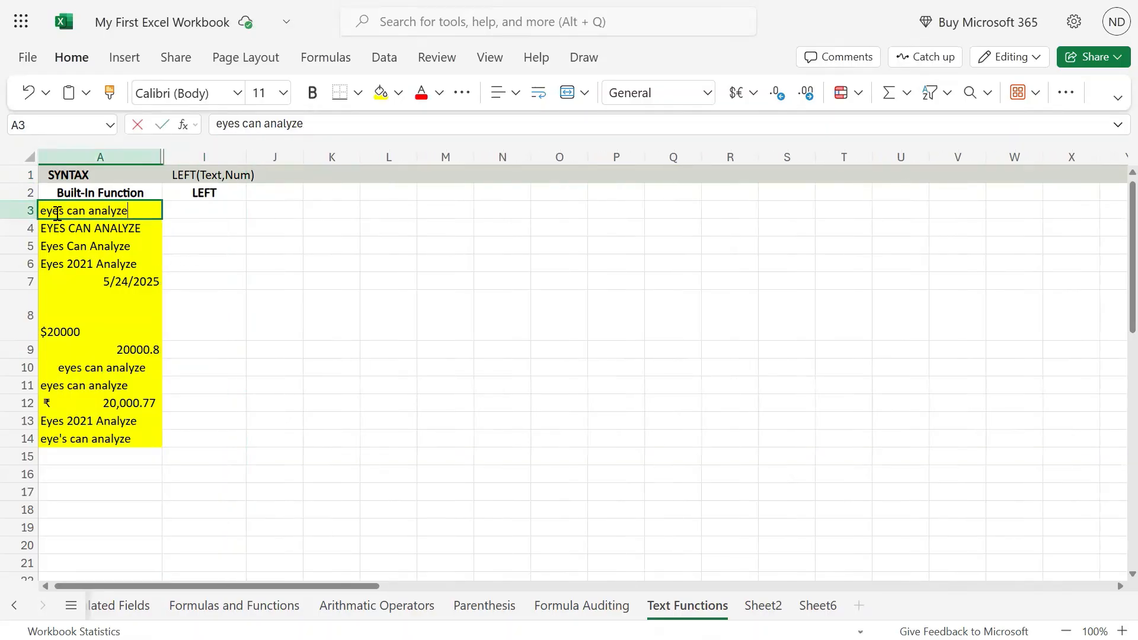
left_click_drag(59, 211, 26, 211)
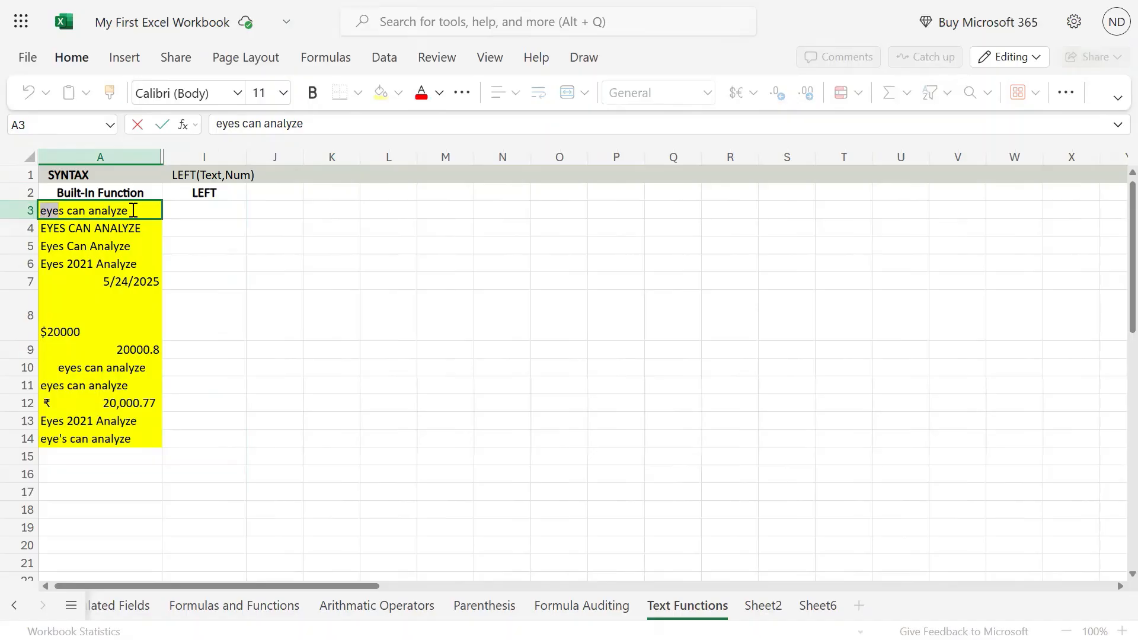
left_click_drag(146, 211, 111, 210)
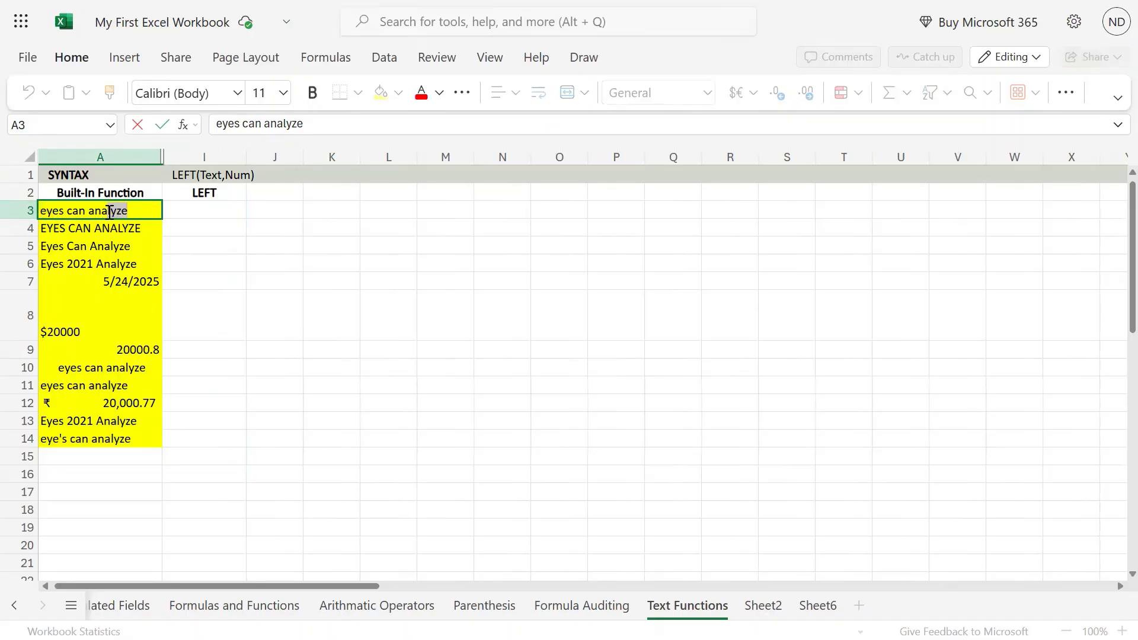
left_click(208, 216)
left_click(218, 190)
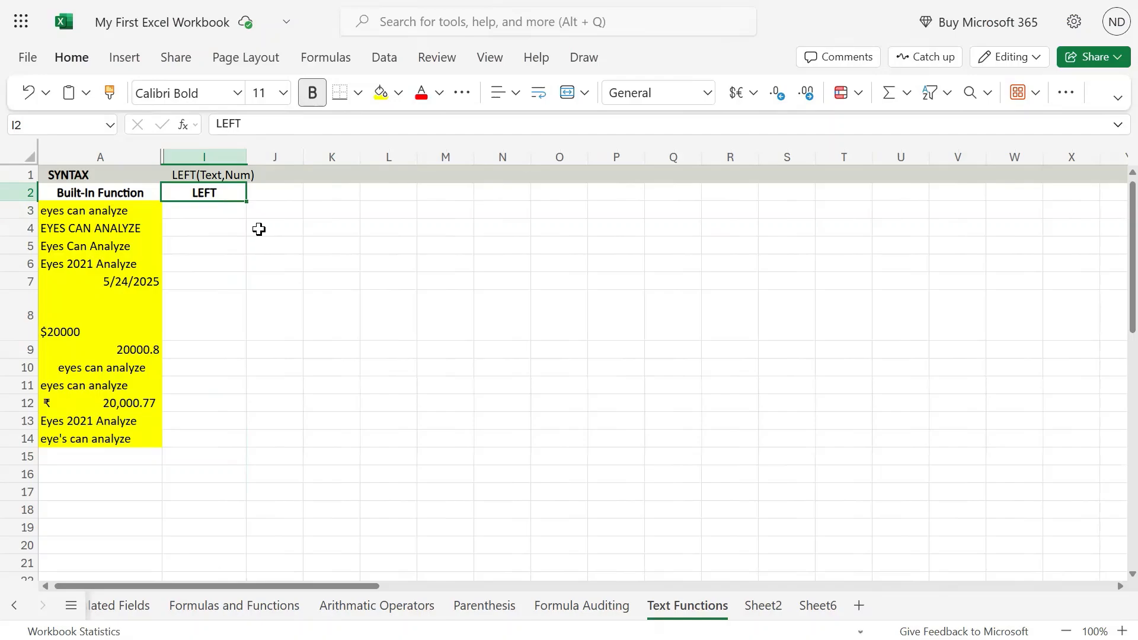
mouse_move(567, 1)
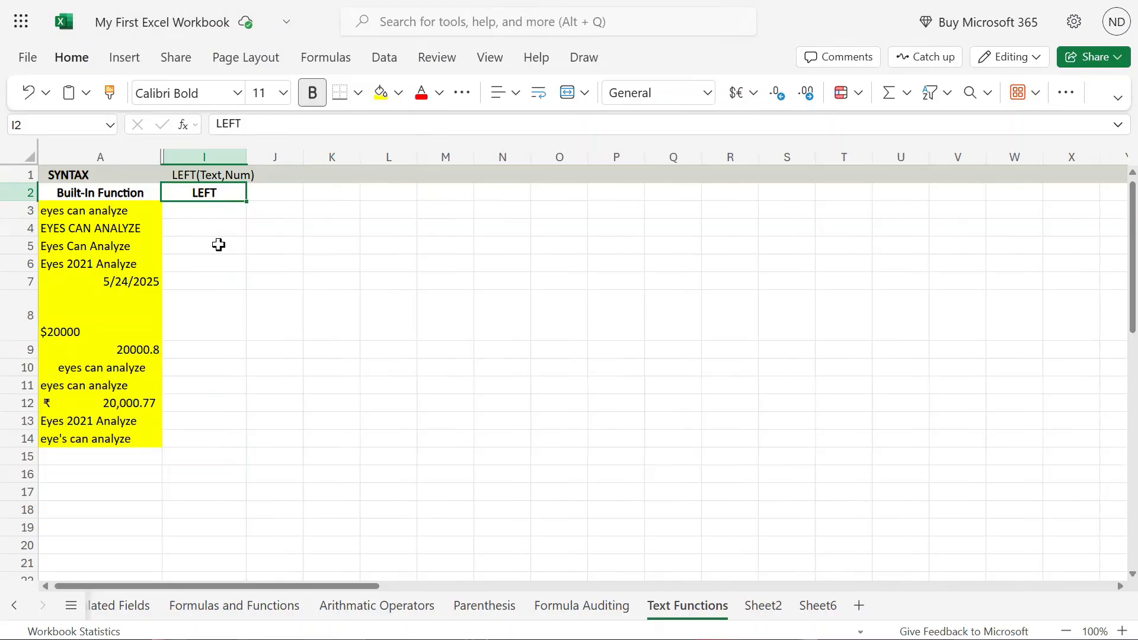
double_click(239, 174)
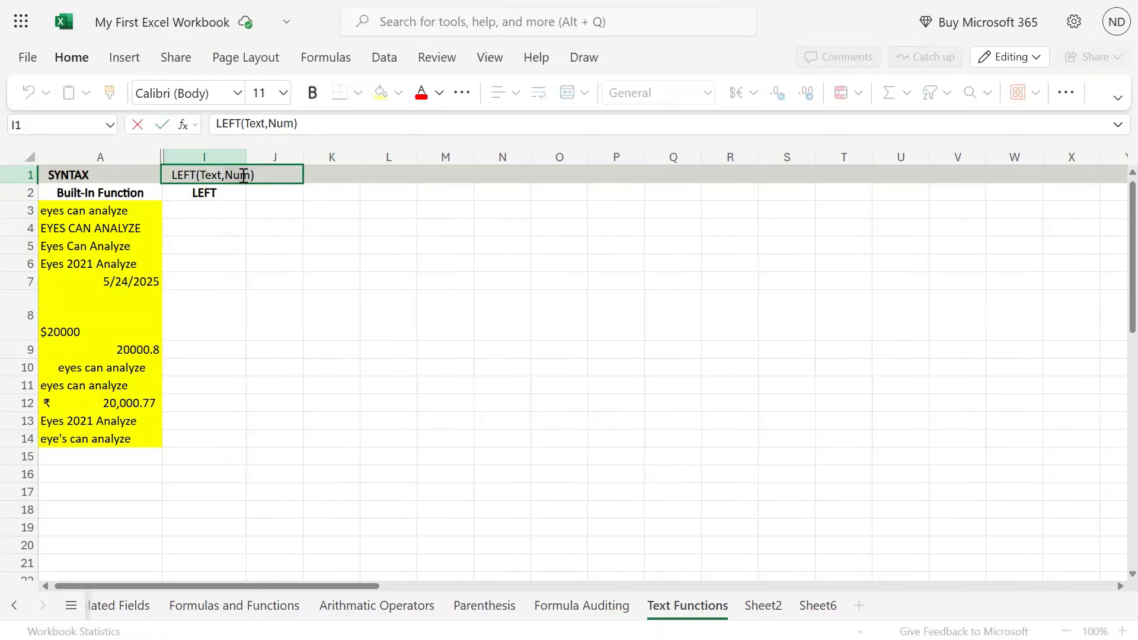
key("Escape")
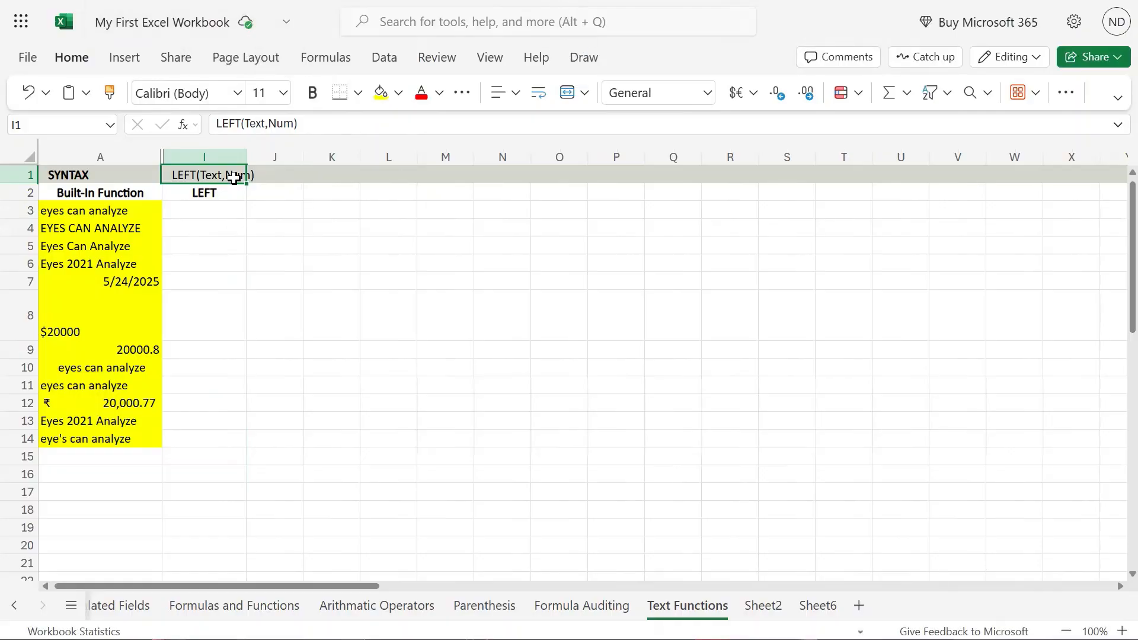
double_click(281, 124)
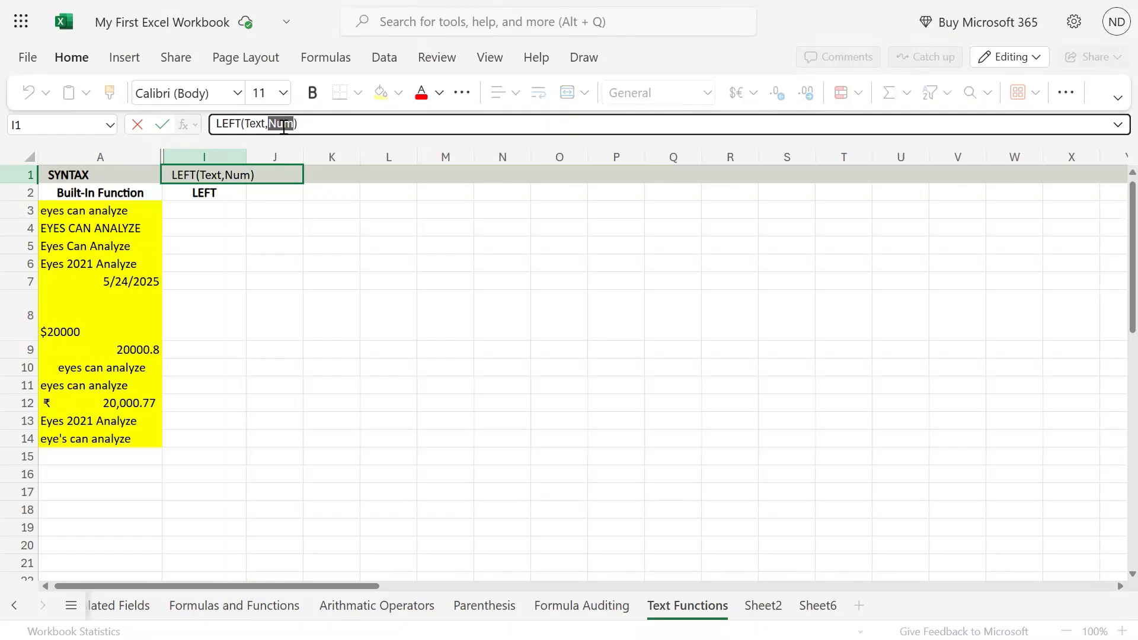
key("Escape")
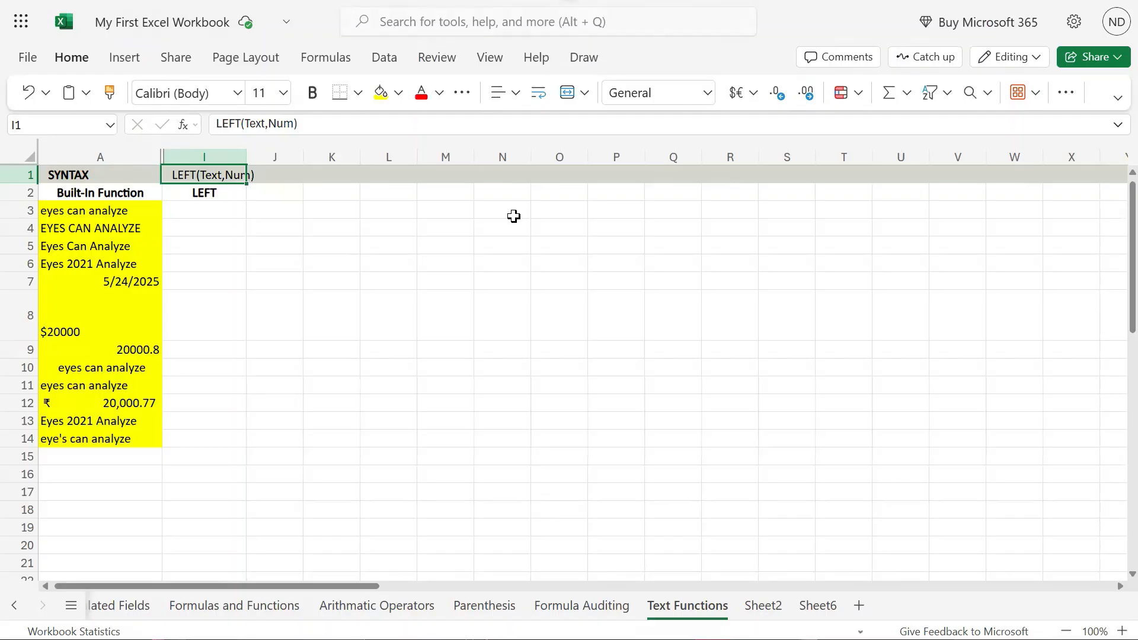
double_click(236, 176)
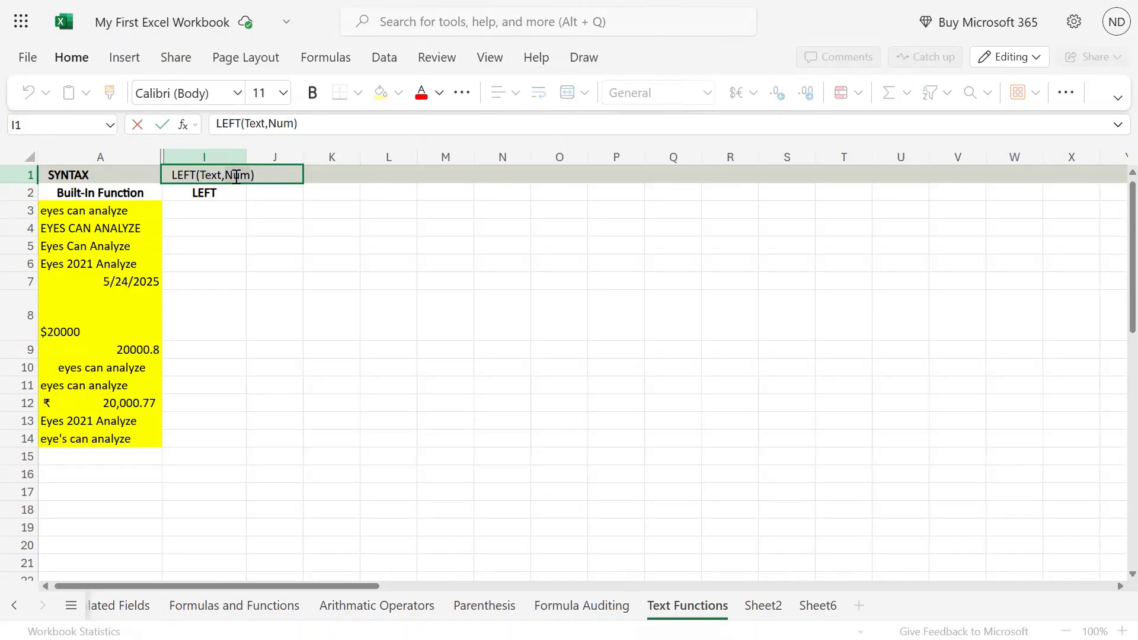
Enter the formula =LEFT(A3) in cell I3, leaving out the number of characters.
left_click(215, 212)
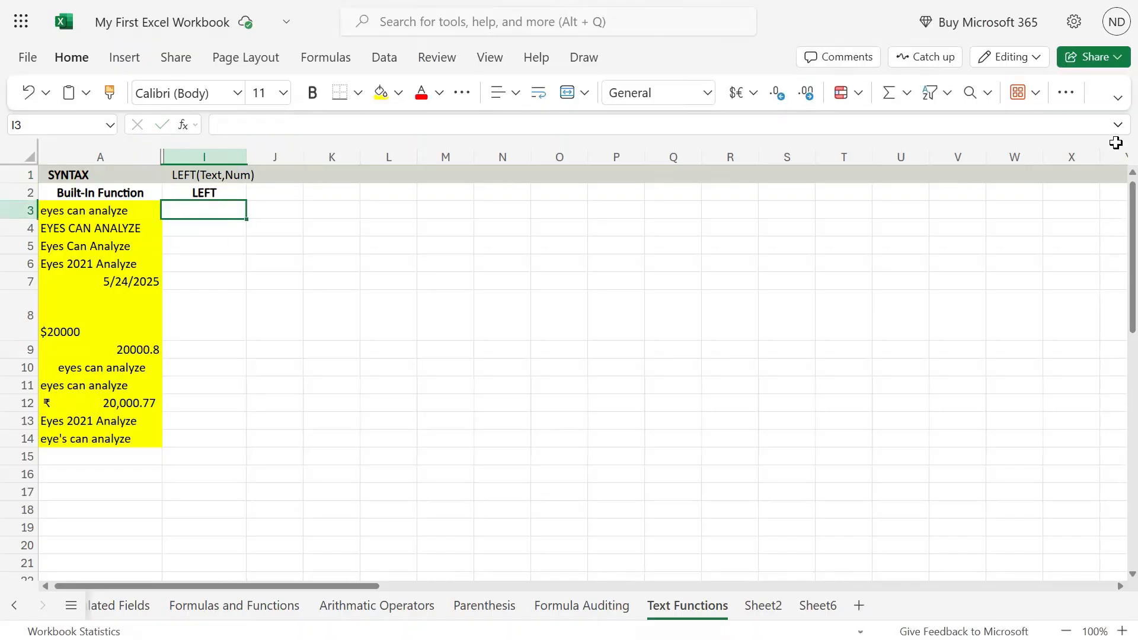
type("=left")
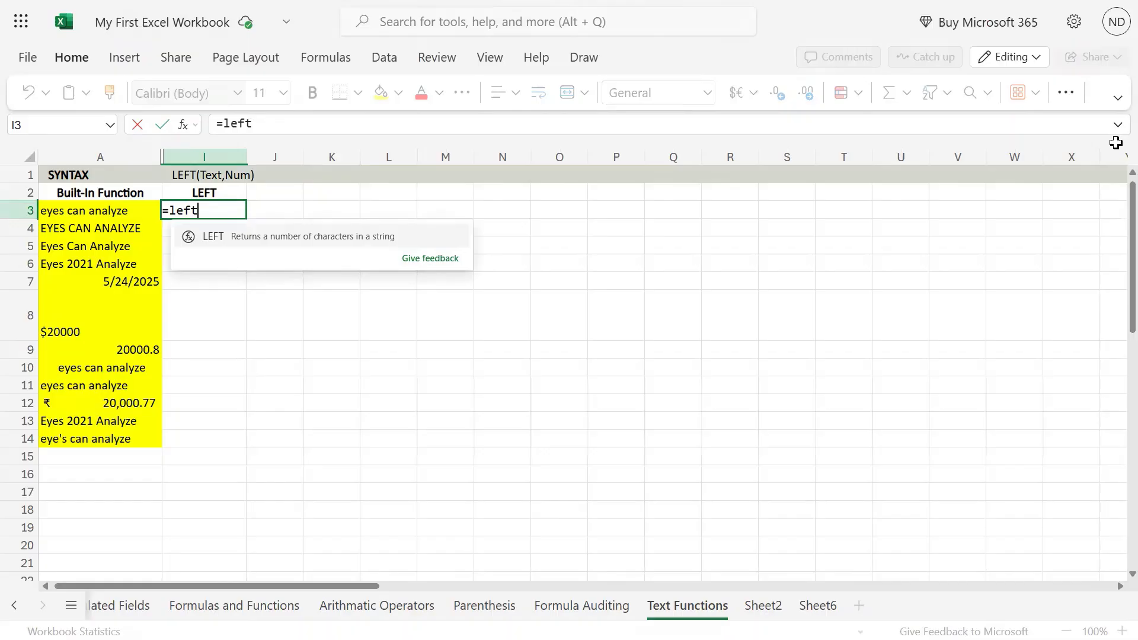
type("(")
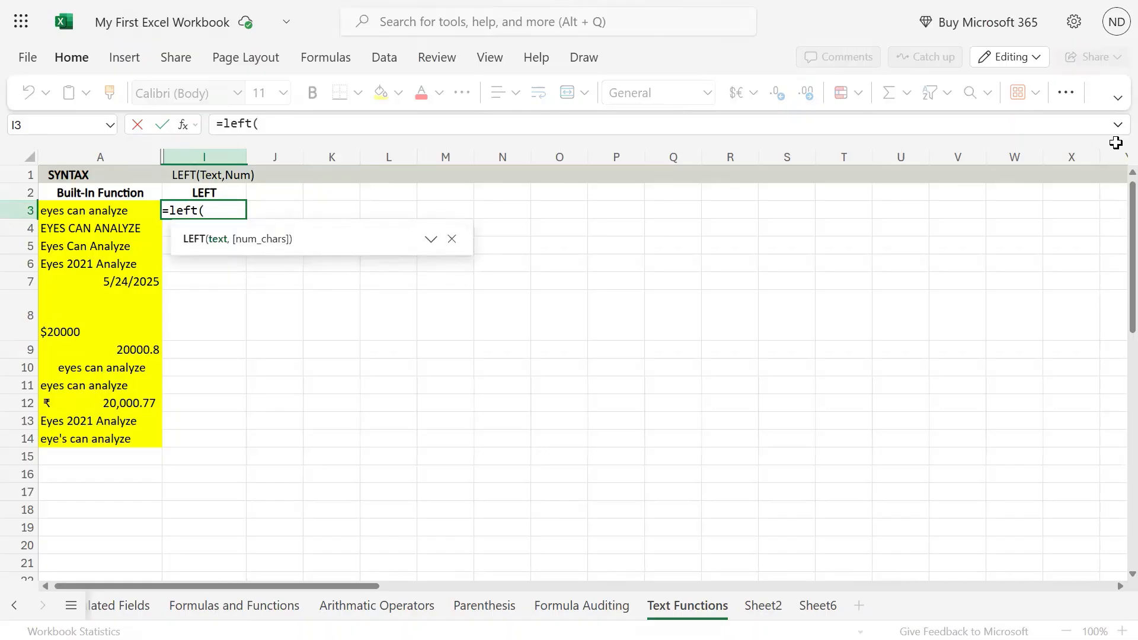
key("Left")
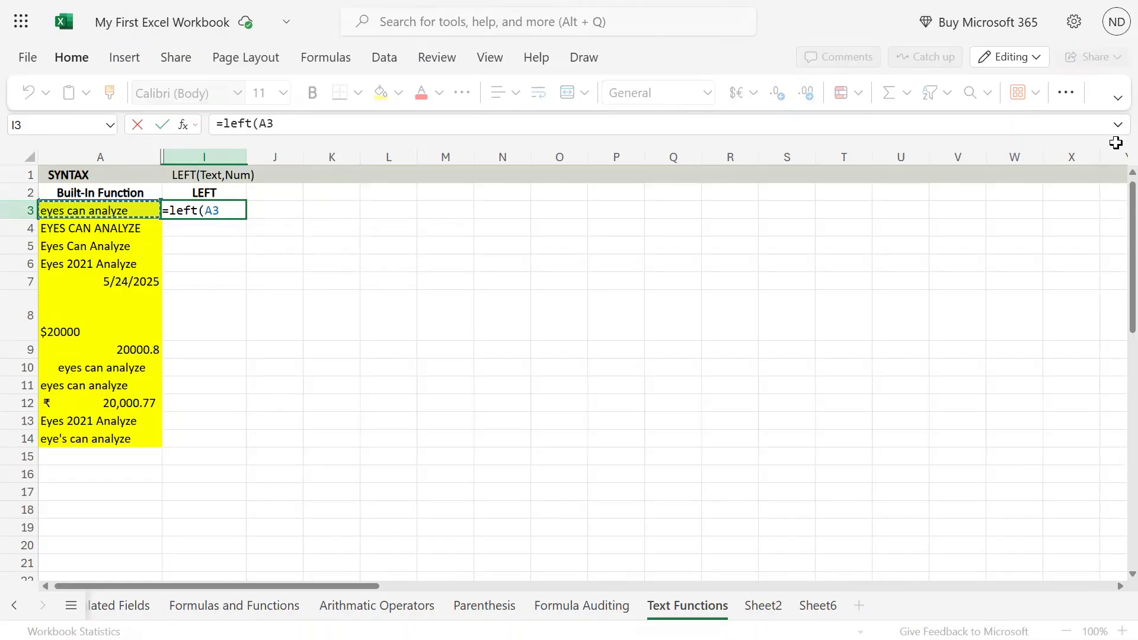
type(")")
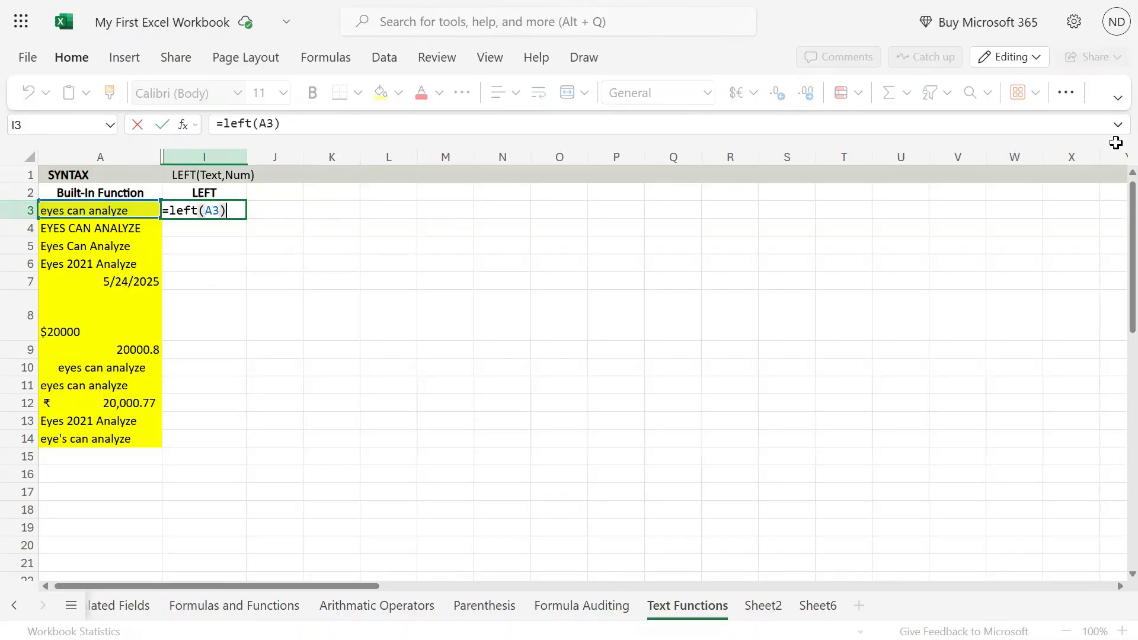
key("Return")
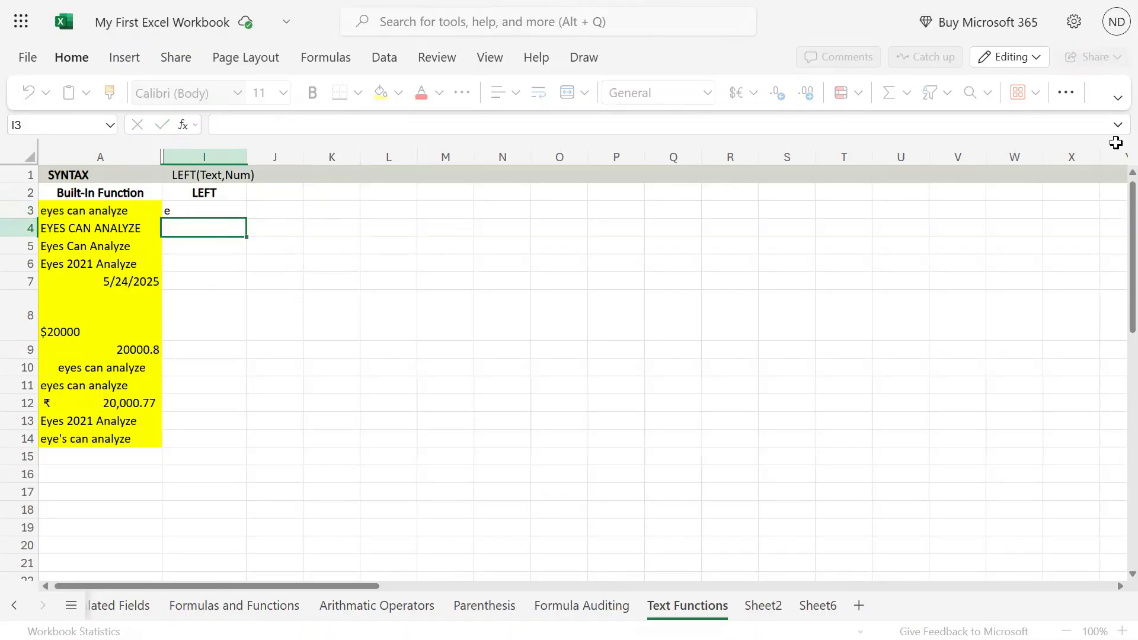
Change the text in cell A3 to "eyes can analyzes".
key("Up")
key("Left")
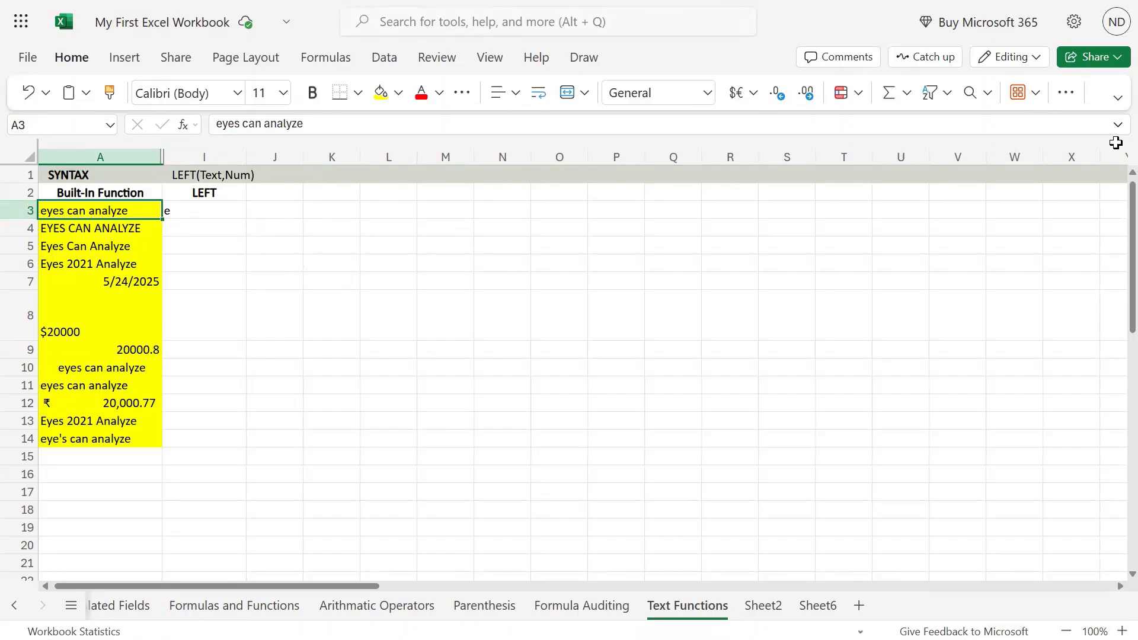
key("F2")
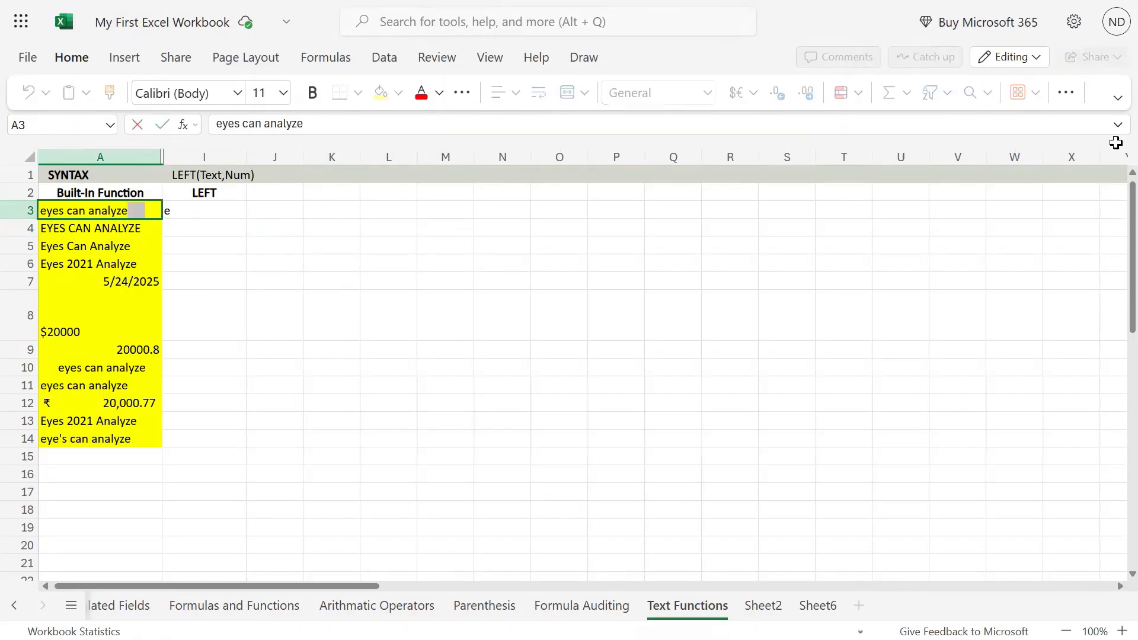
type("a")
key("BackSpace")
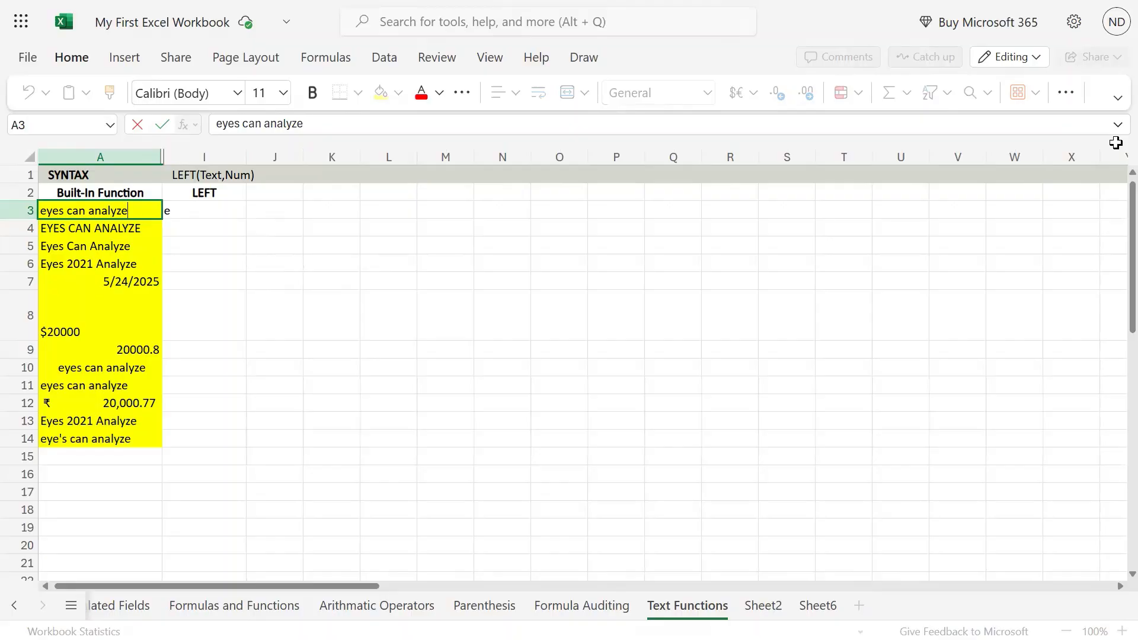
type("s")
key("Return")
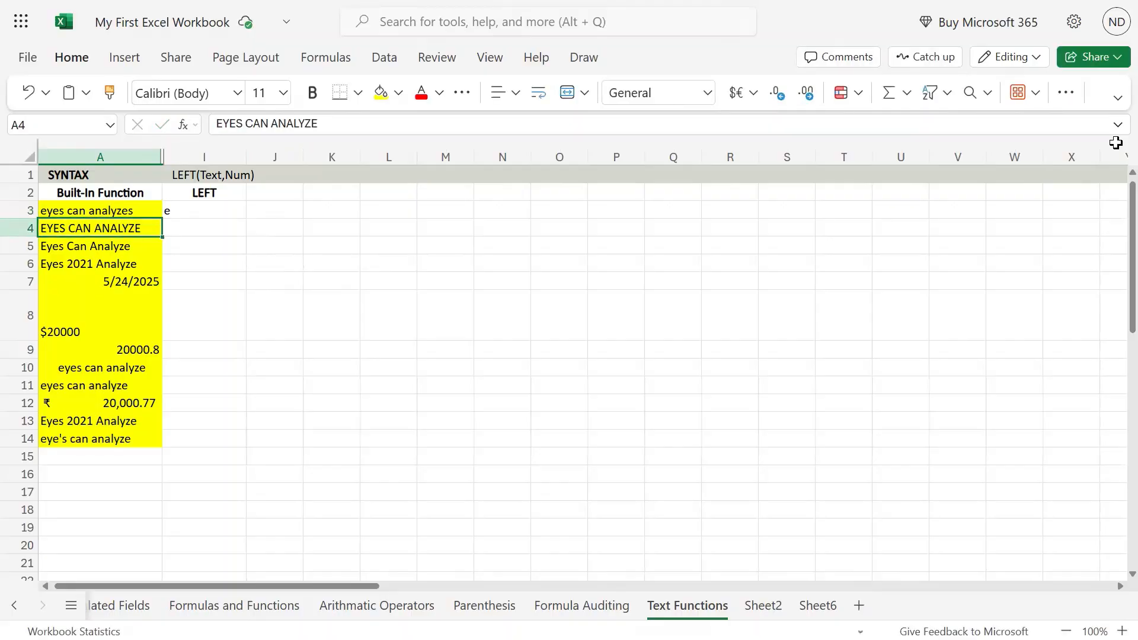
Enter the formula =LEFT(A4,-2) in cell I4 to test a negative number of characters.
key("Up")
key("Right")
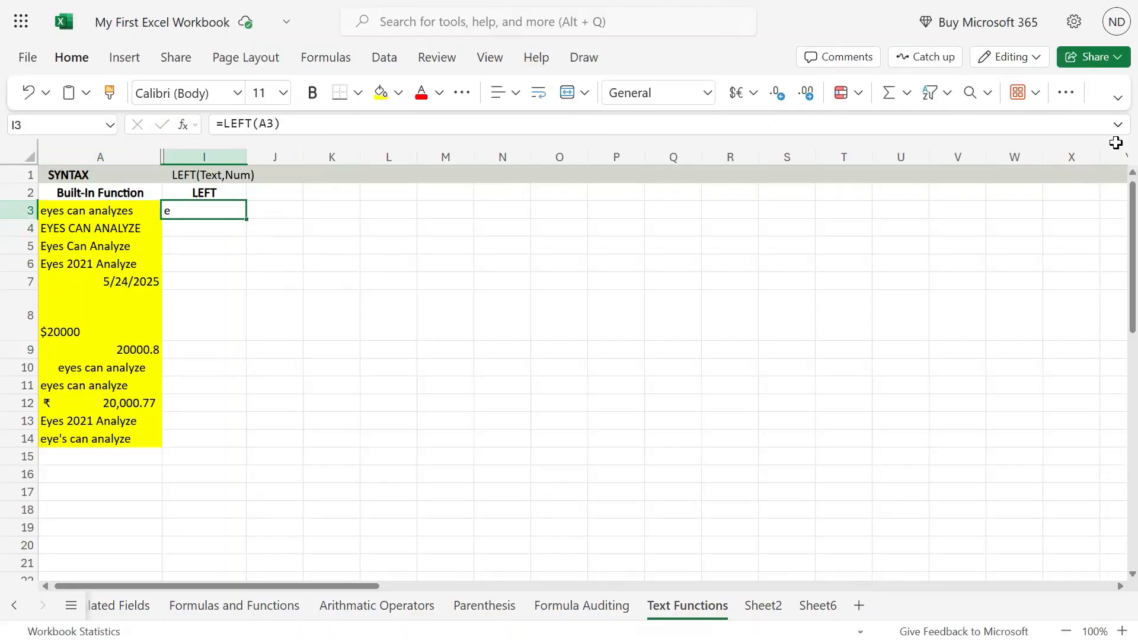
key("Left")
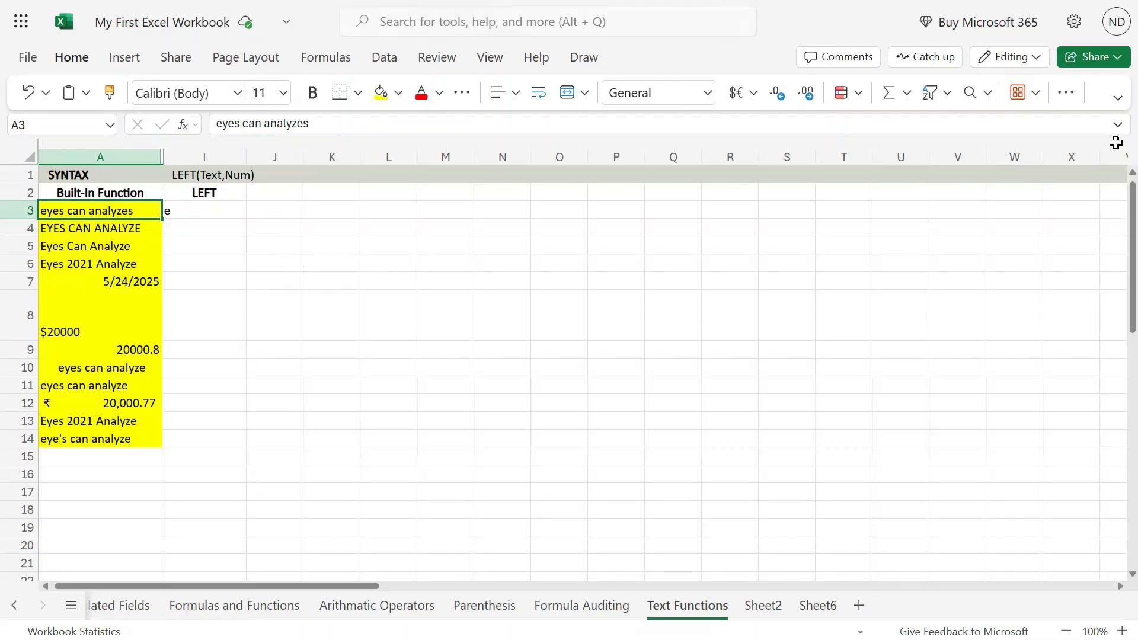
key("Right")
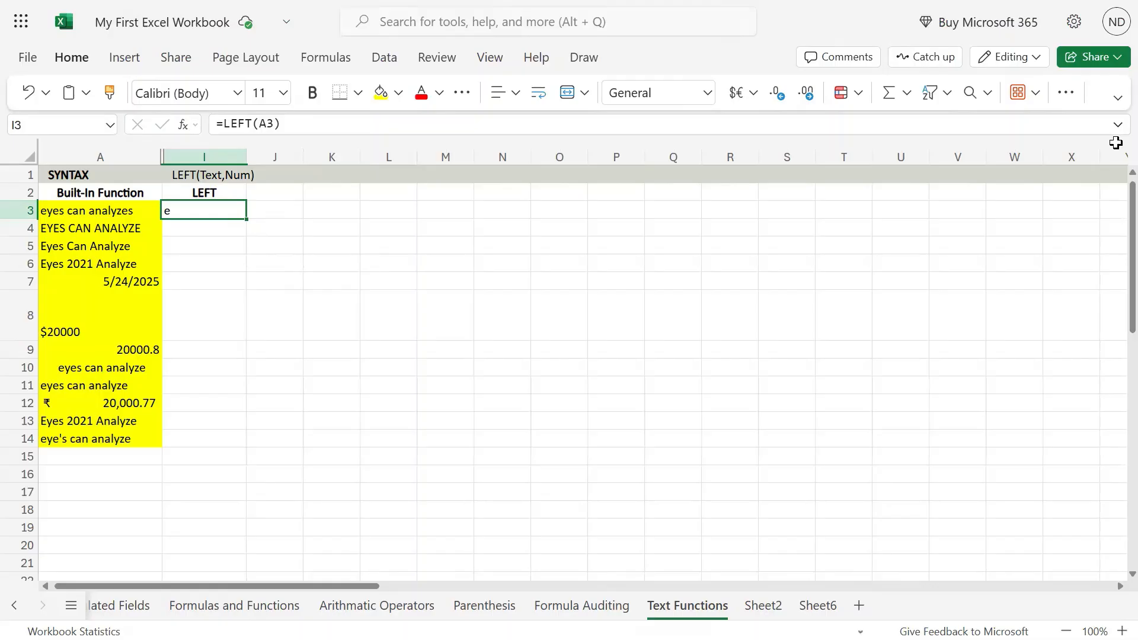
key("Down")
type("=left(")
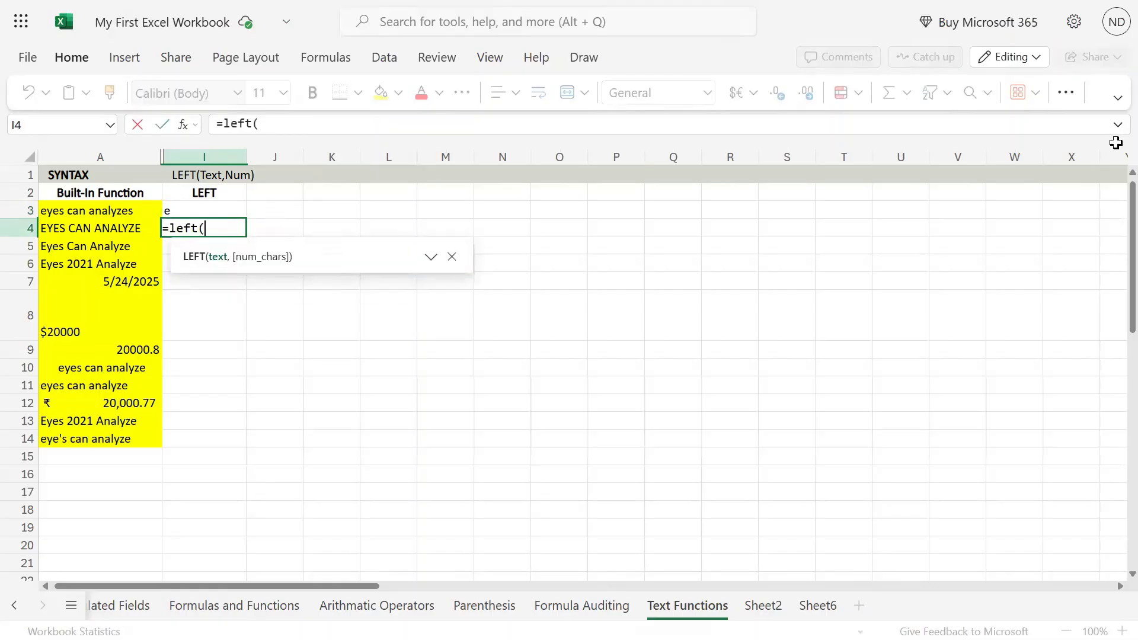
key("Left")
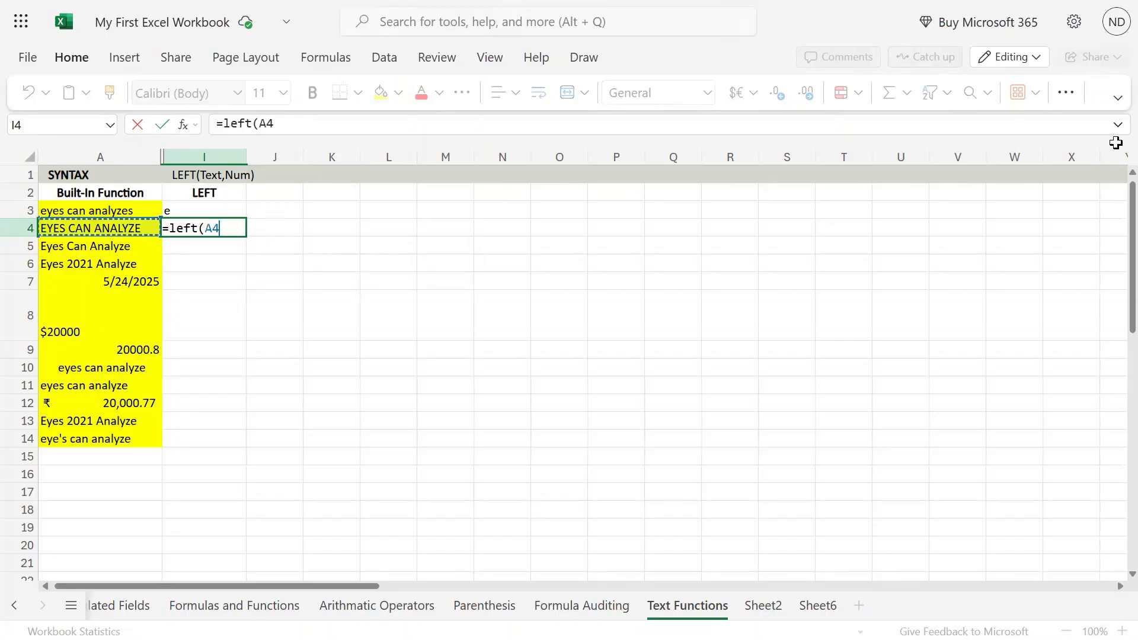
type(",")
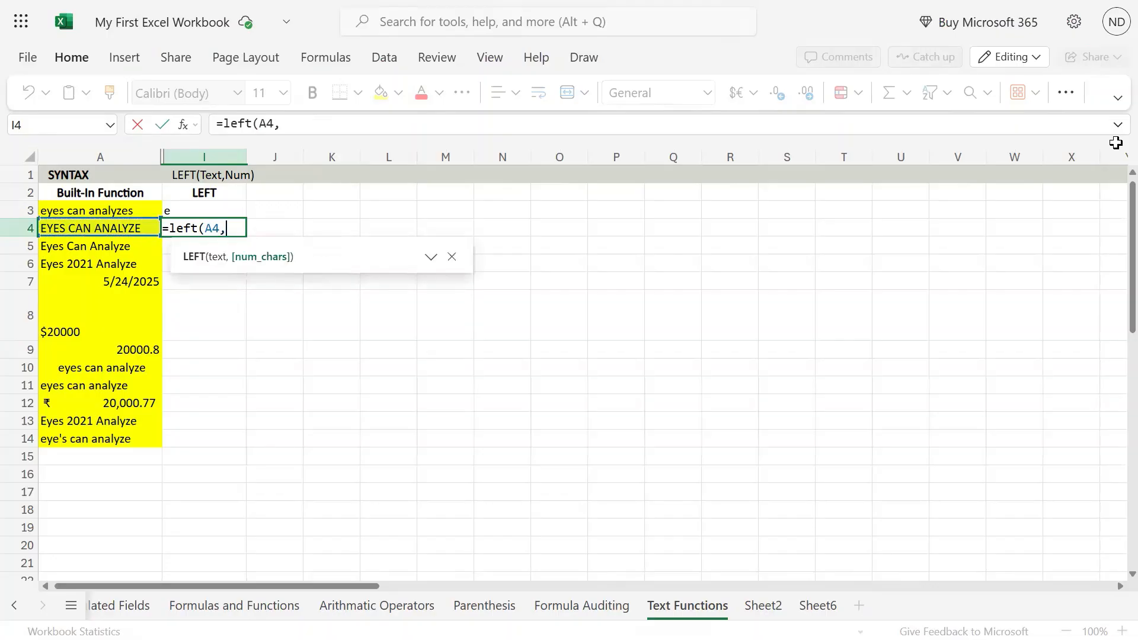
type("-2)")
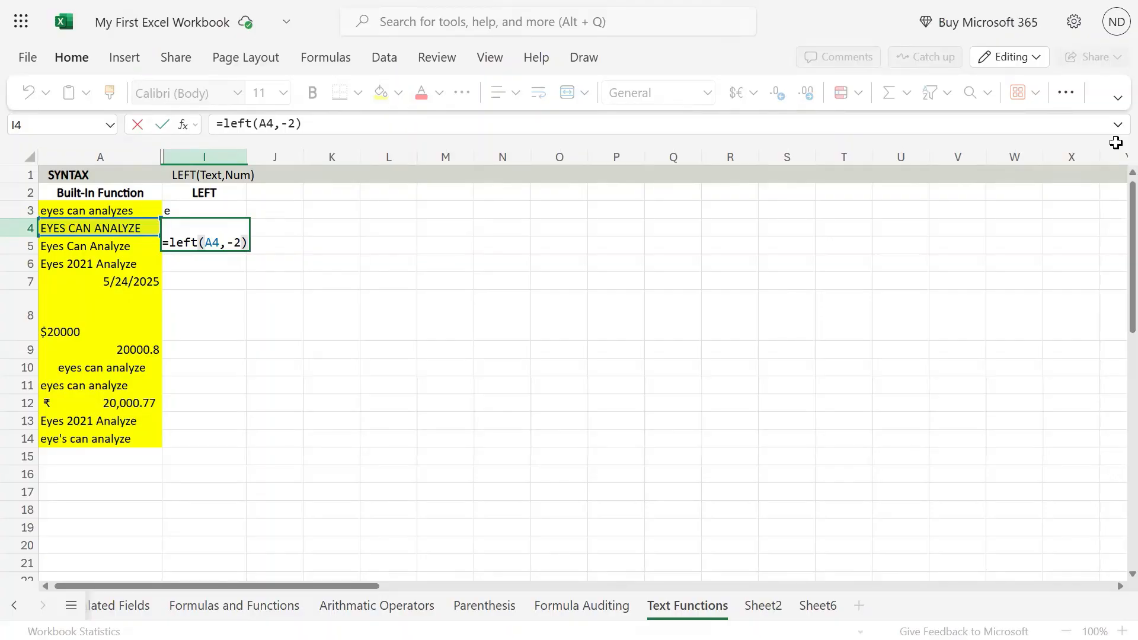
key("Return")
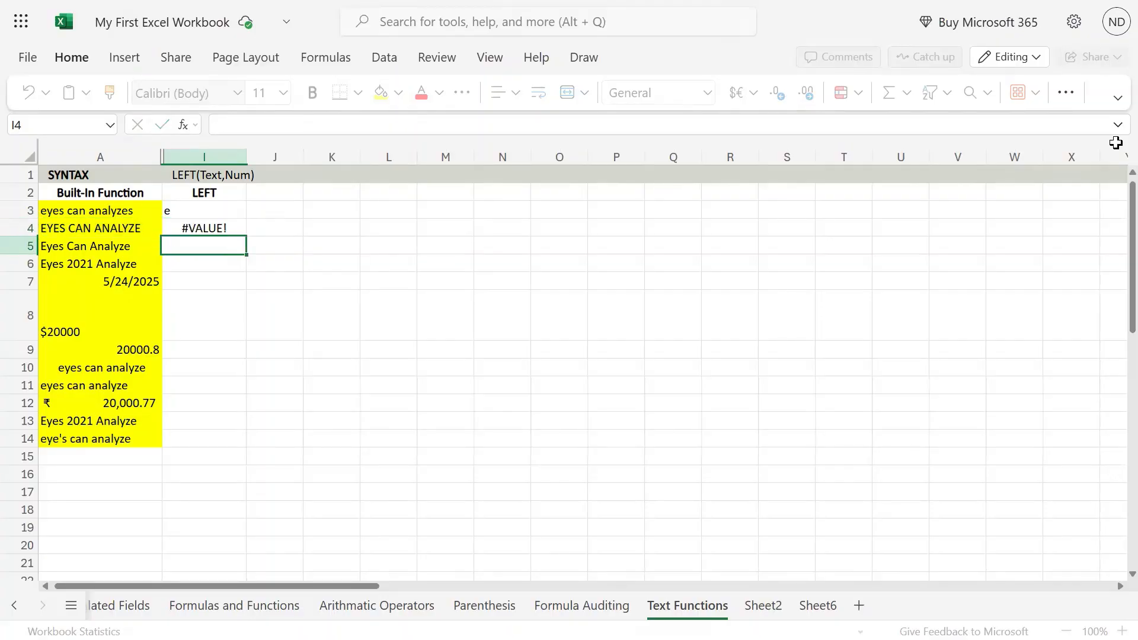
Examine the formula and result in I4 against the text in A4 and the syntax in I1.
key("Up")
key("Left")
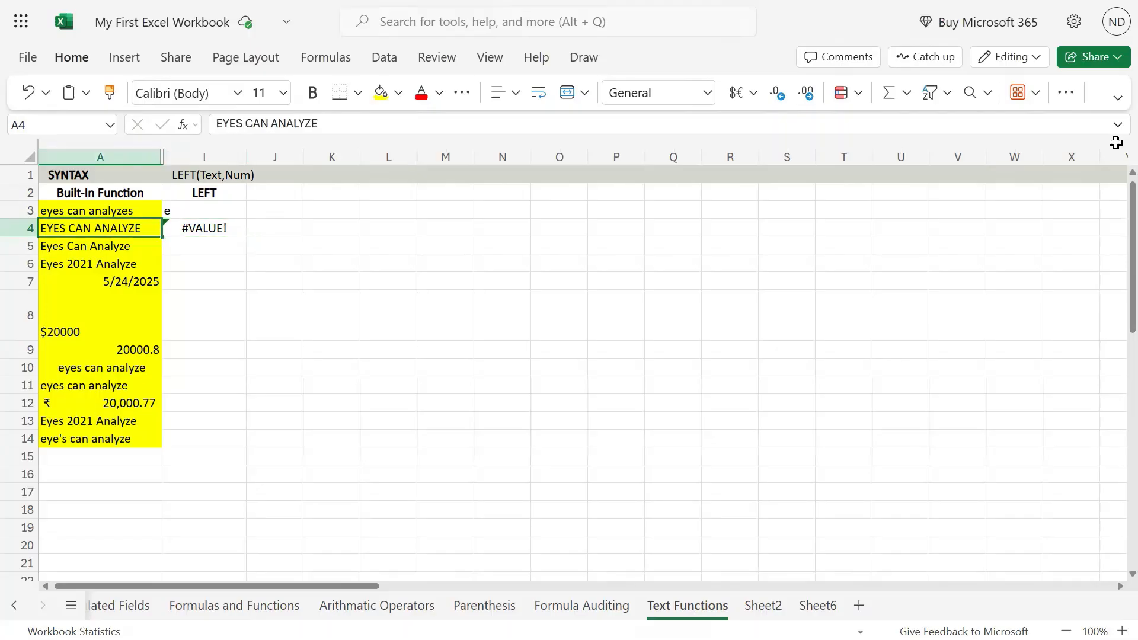
key("Right")
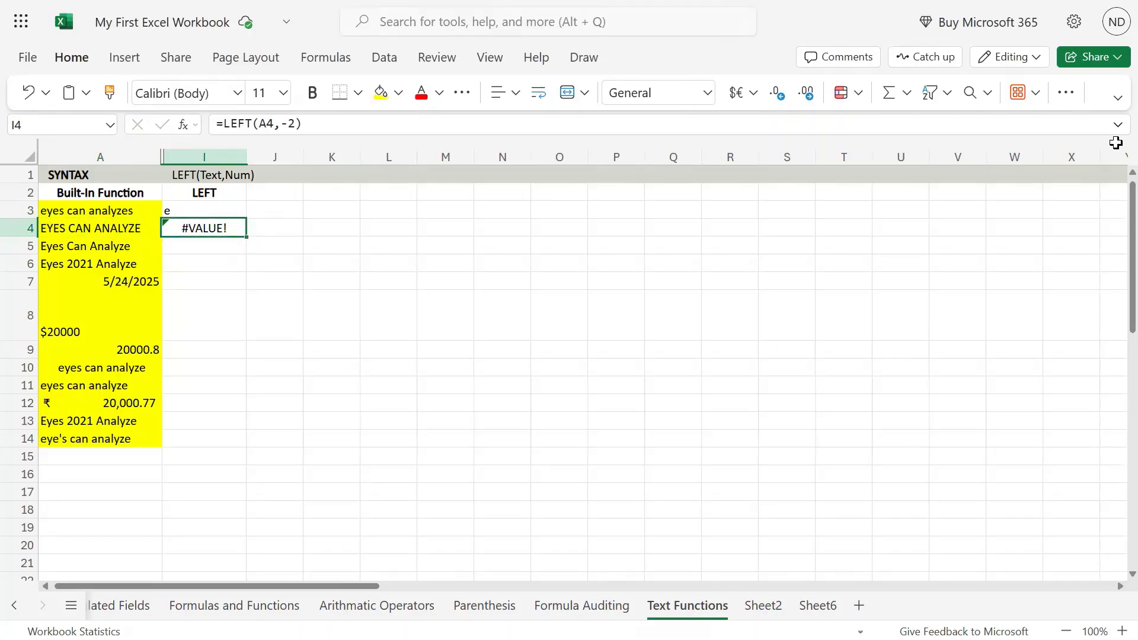
key("Left")
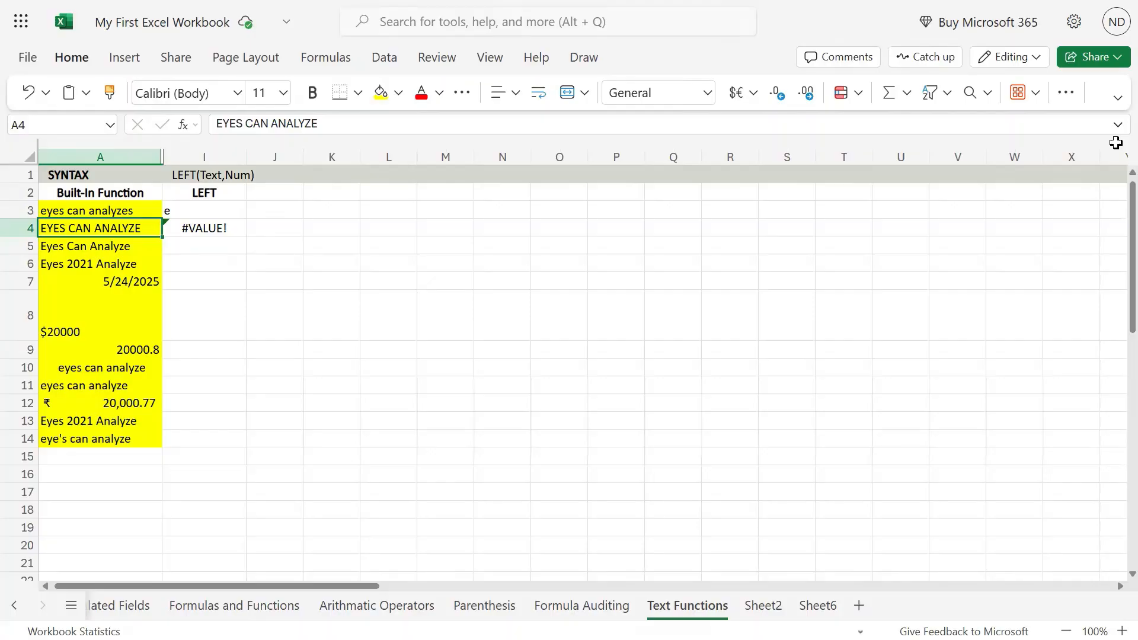
key("Right")
key("Left")
key("Right")
key("Down")
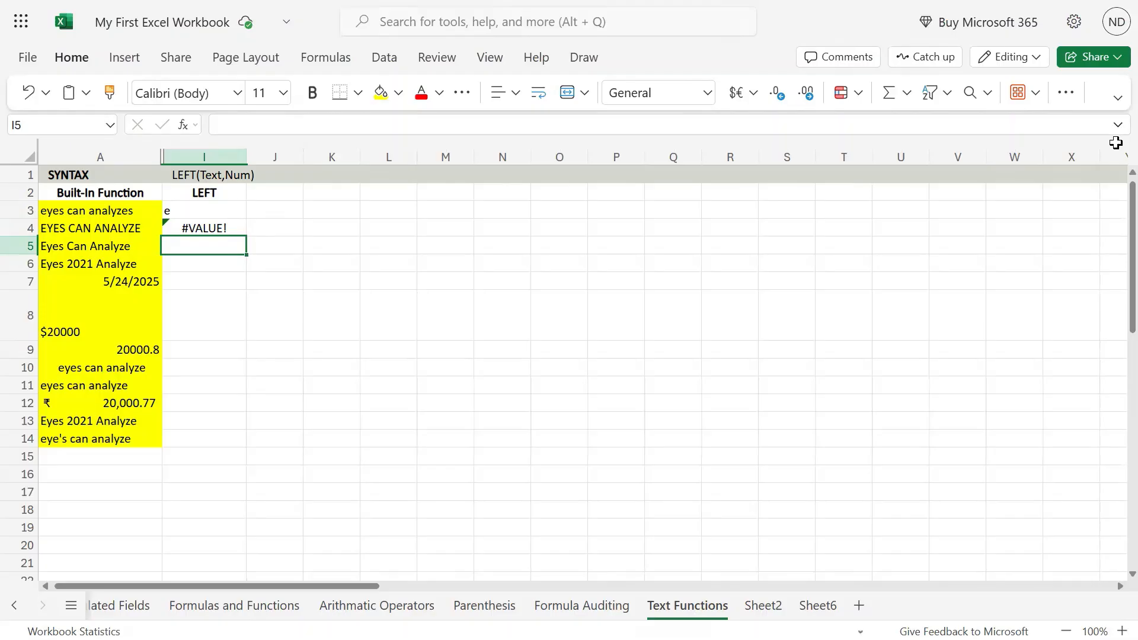
key("Up")
key("Up")
key("Up")
key("Up")
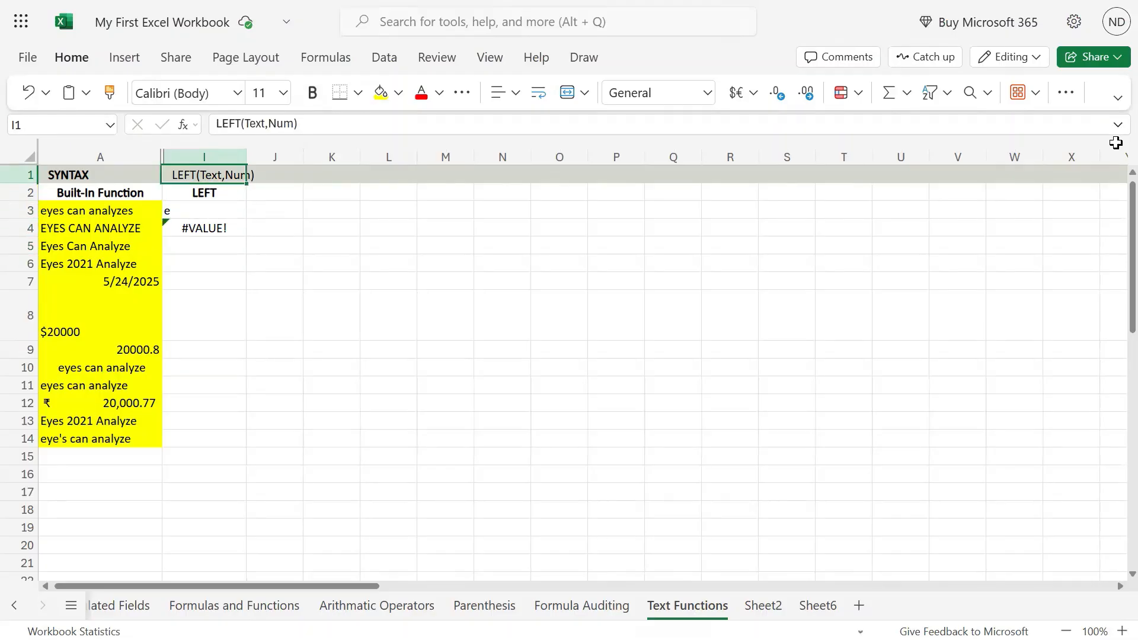
key("Down")
key("Down")
key("Down")
key("Down")
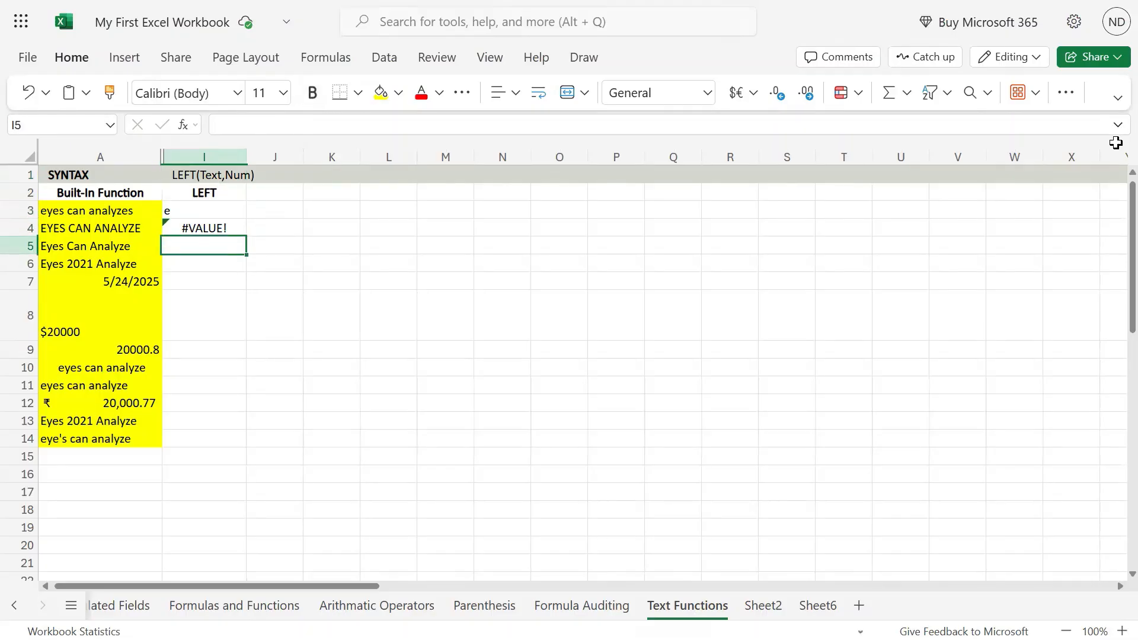
Count the characters of the text in A5 with the formula =LEN(A5) in cell I5.
key("Left")
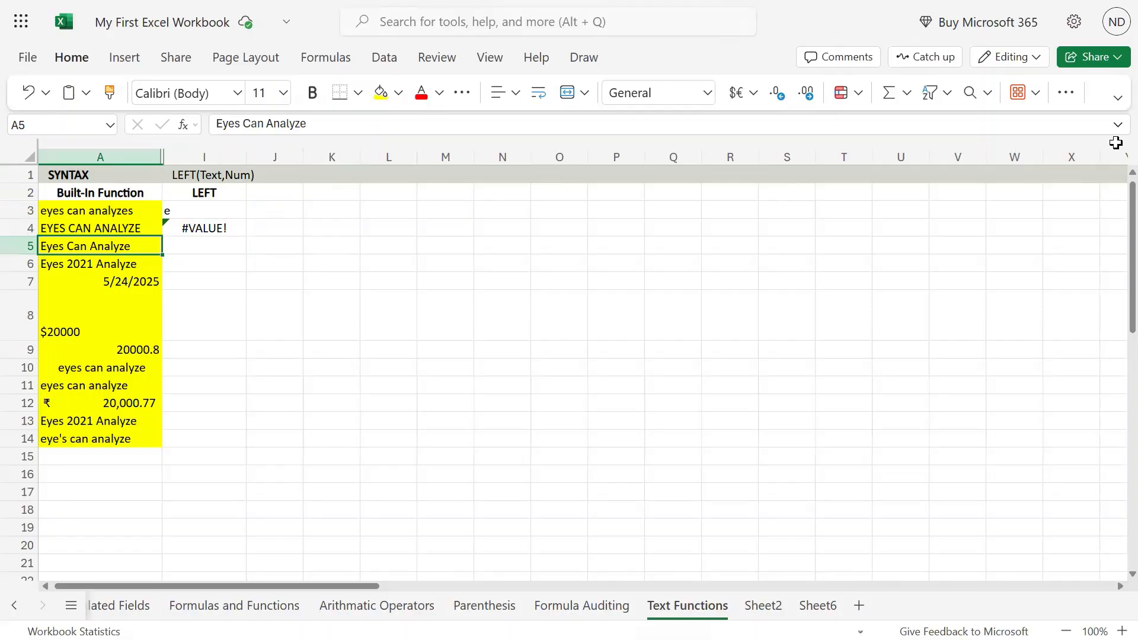
key("Right")
key("Right")
key("Left")
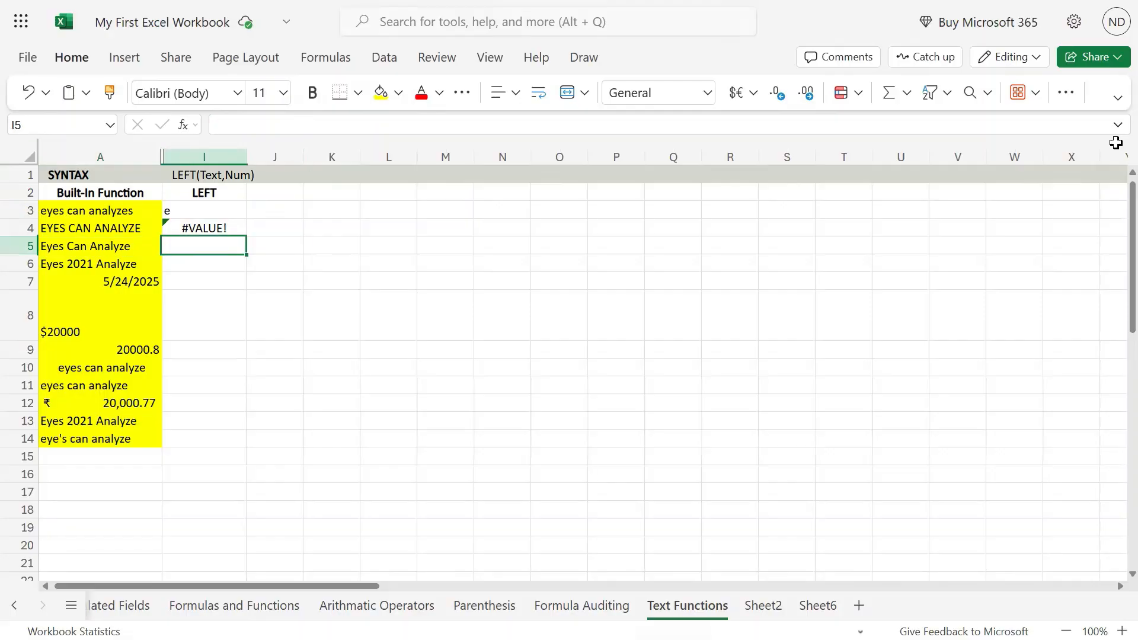
type("=len(")
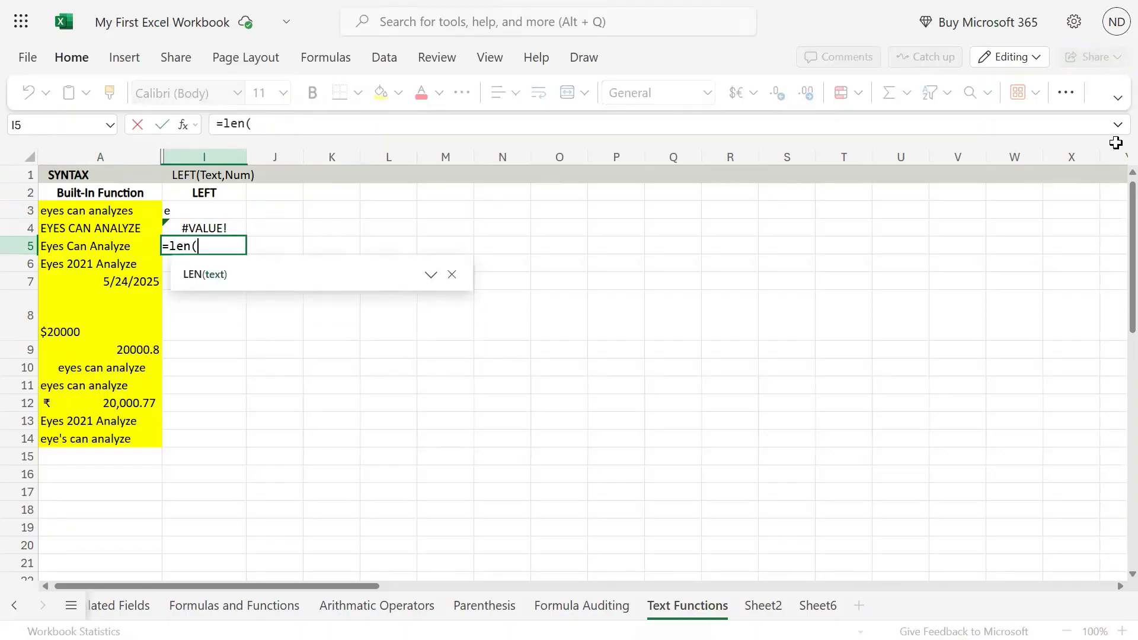
key("Left")
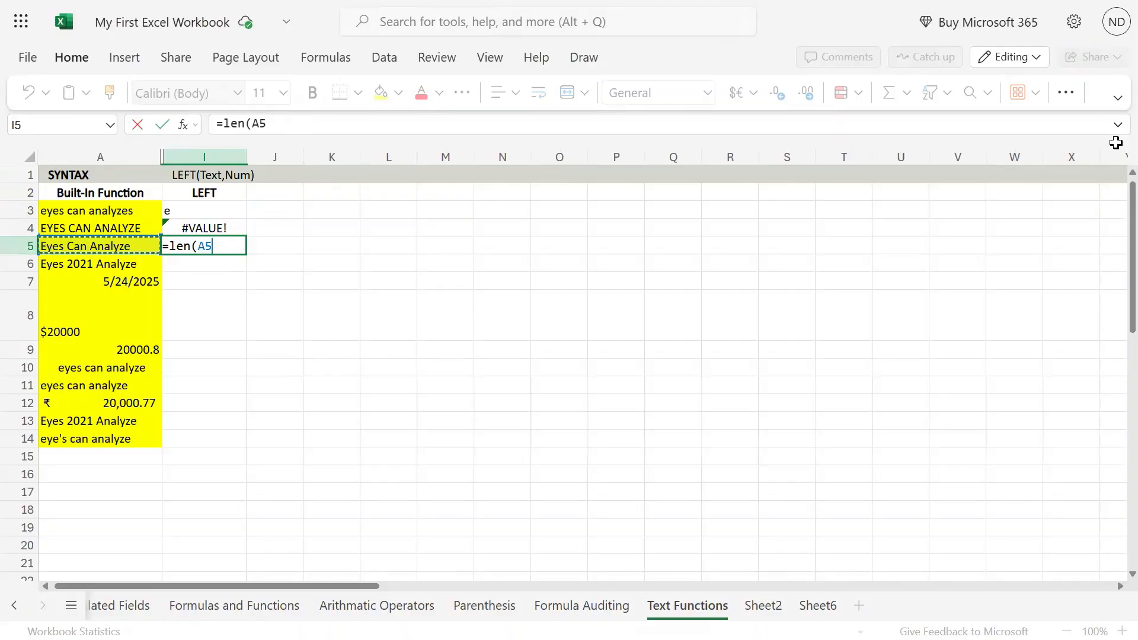
key("Return")
key("Up")
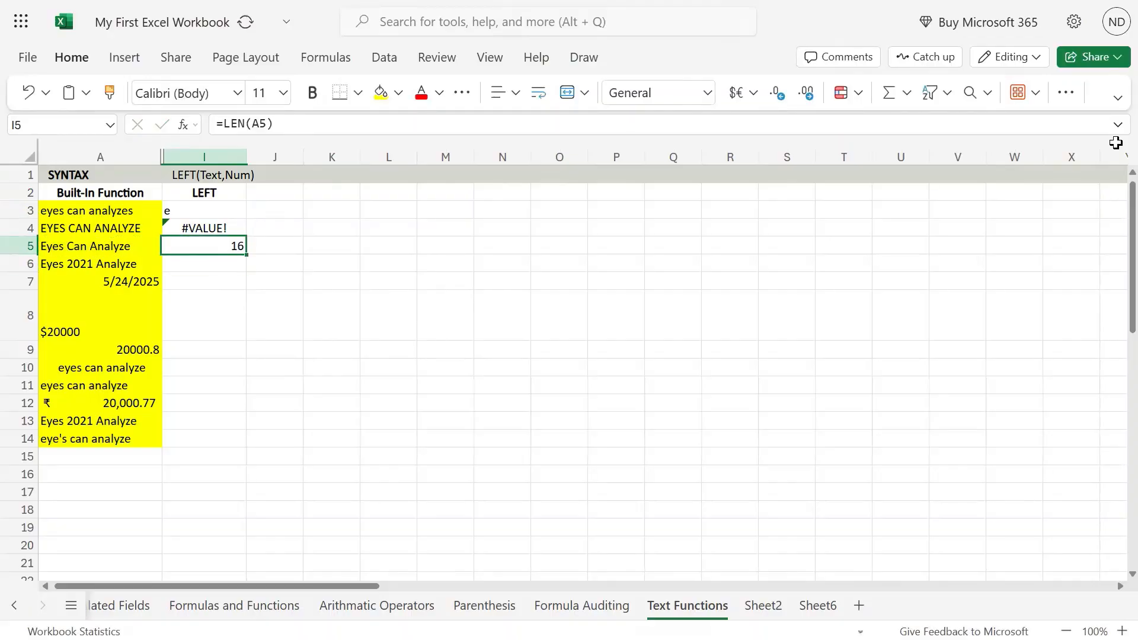
Replace the formula in cell I5 with =LEFT(A5,20) to request more characters than the text contains.
type("=")
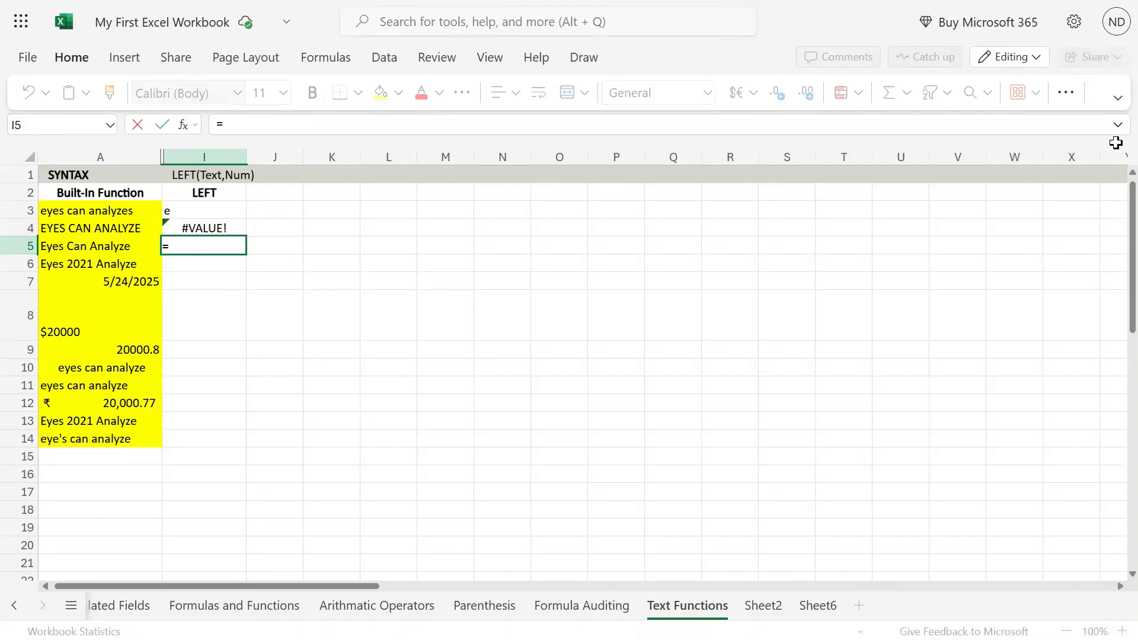
type("1eft")
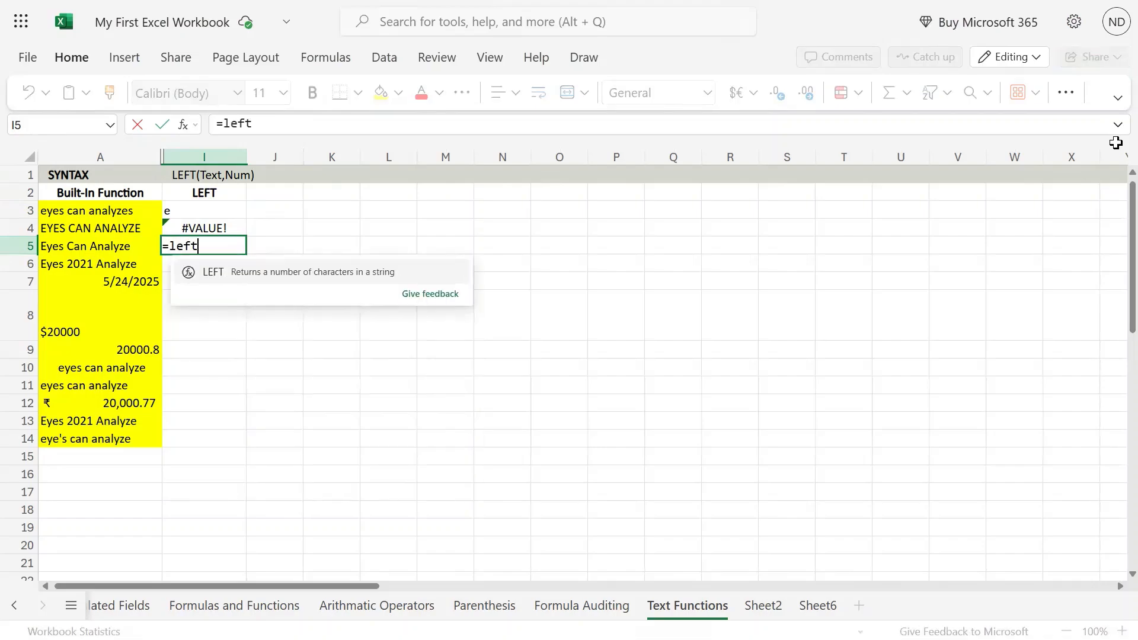
type("(A5")
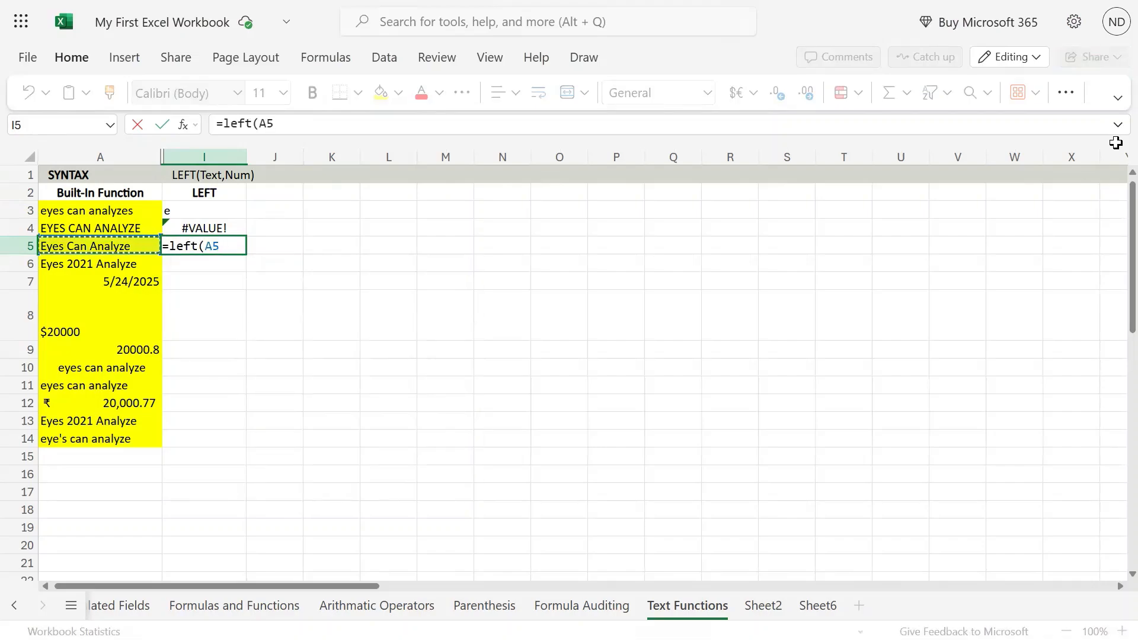
type(",17")
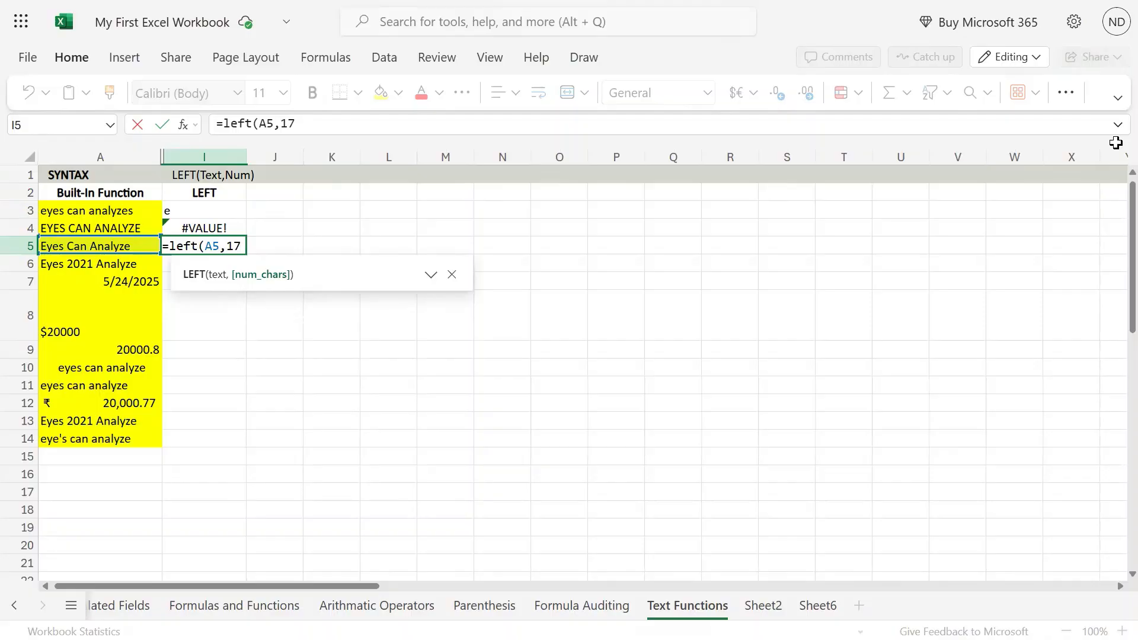
key("BackSpace")
type("0")
key("BackSpace")
type("20)")
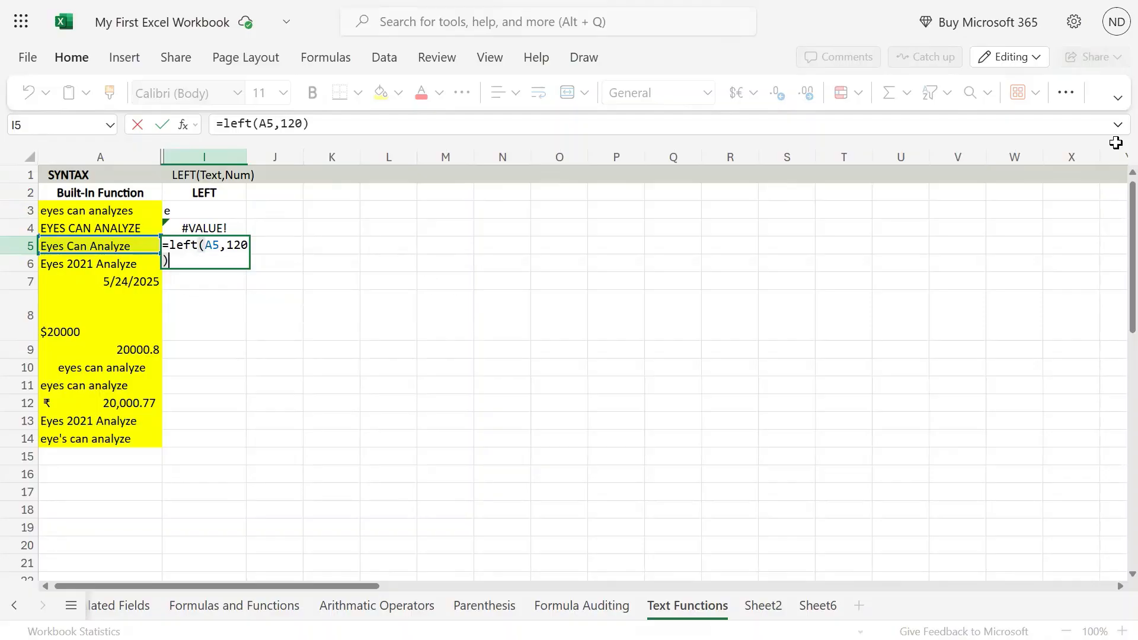
key("Left")
key("Left")
key("Left")
key("BackSpace")
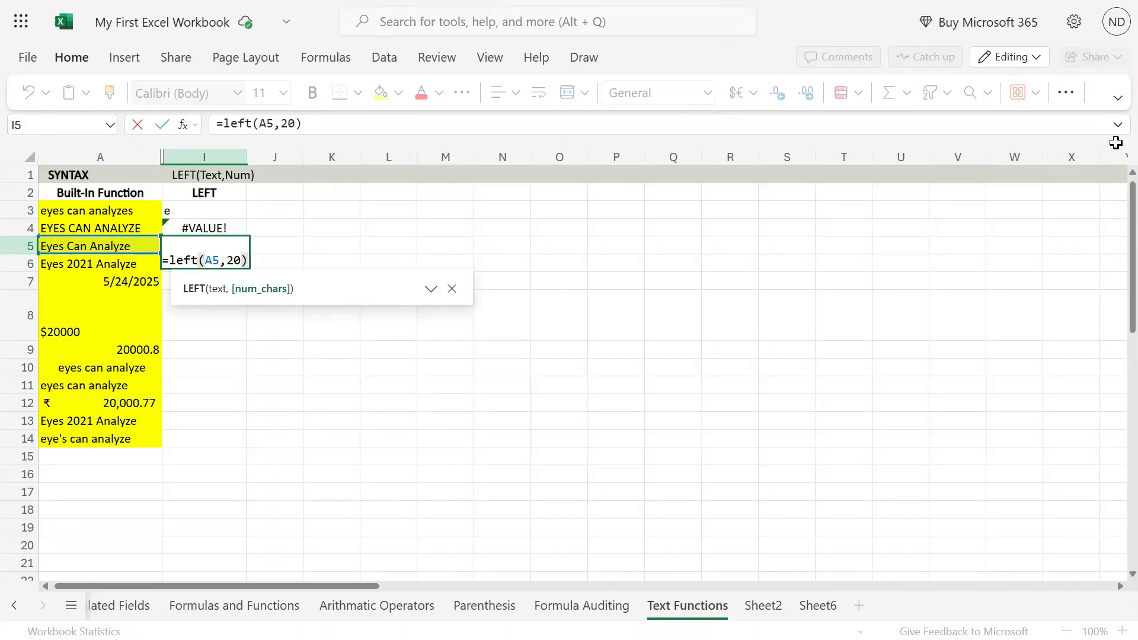
key("Return")
key("Up")
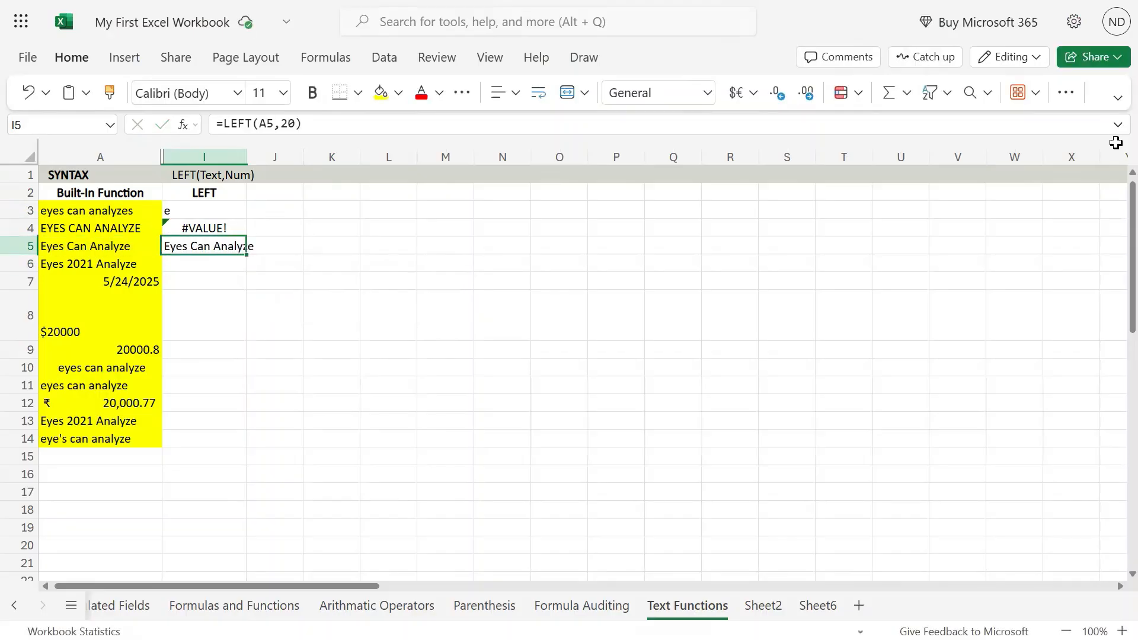
key("Left")
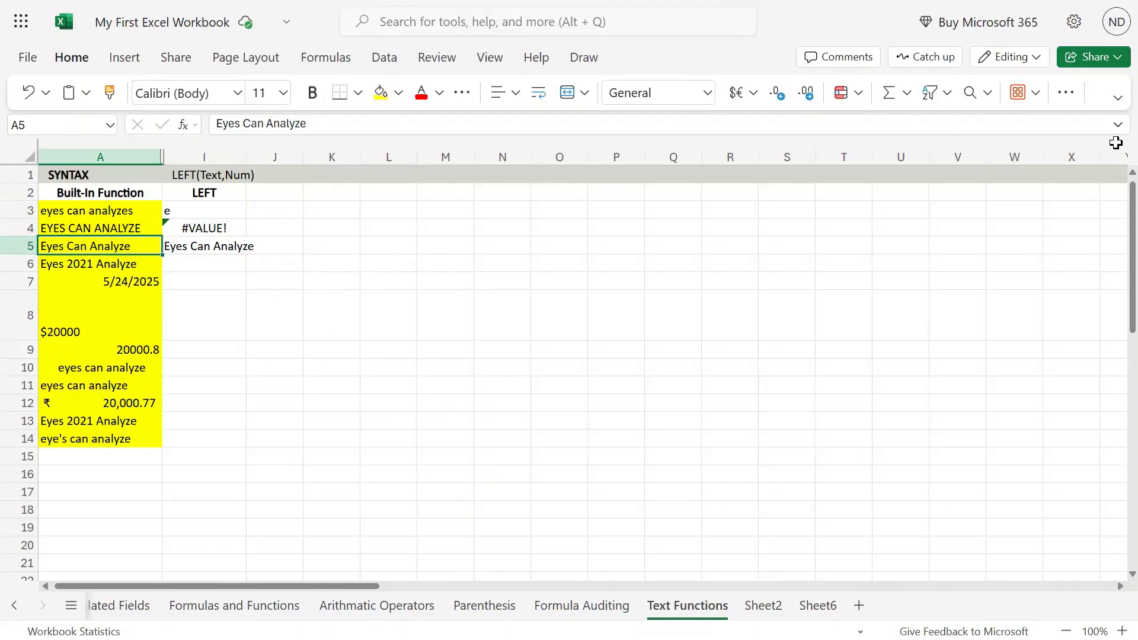
key("Right")
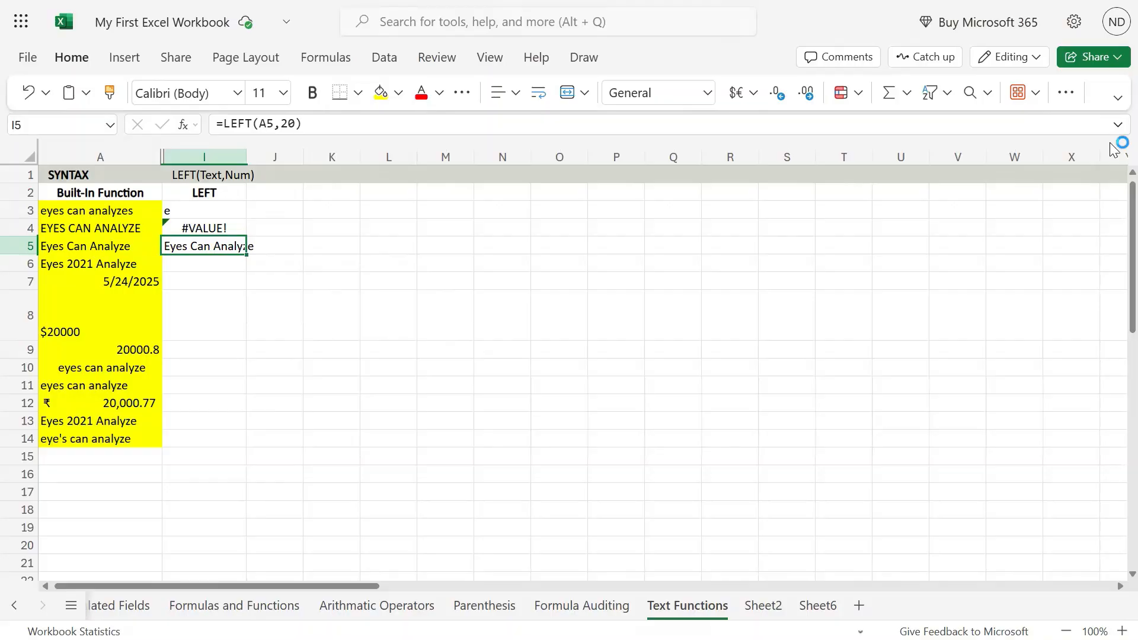
key("F1")
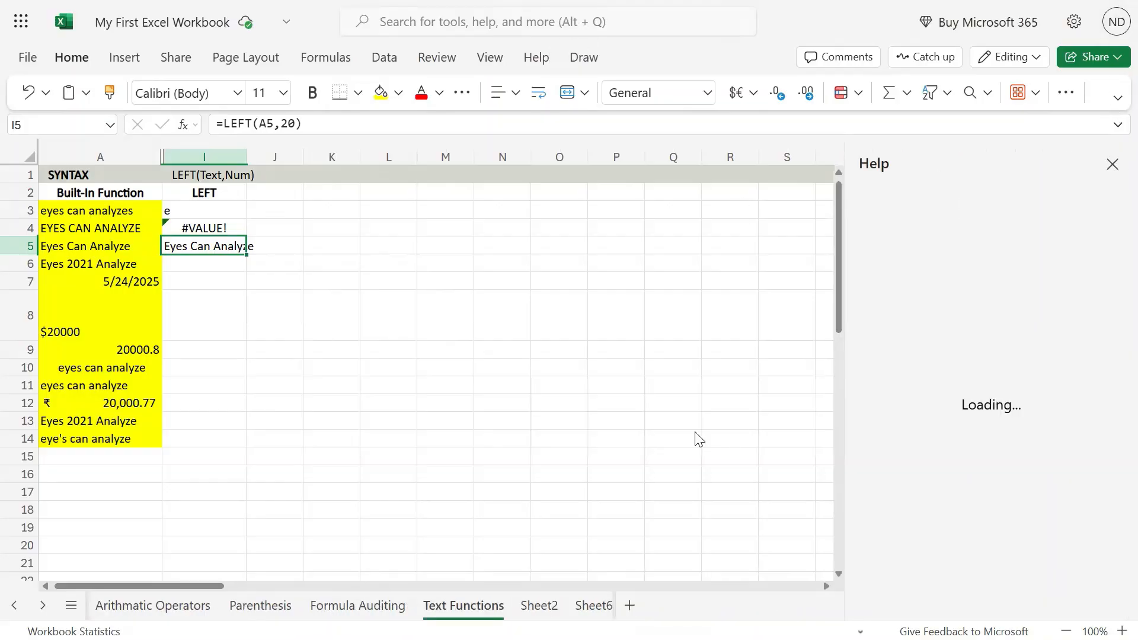
left_click(1112, 164)
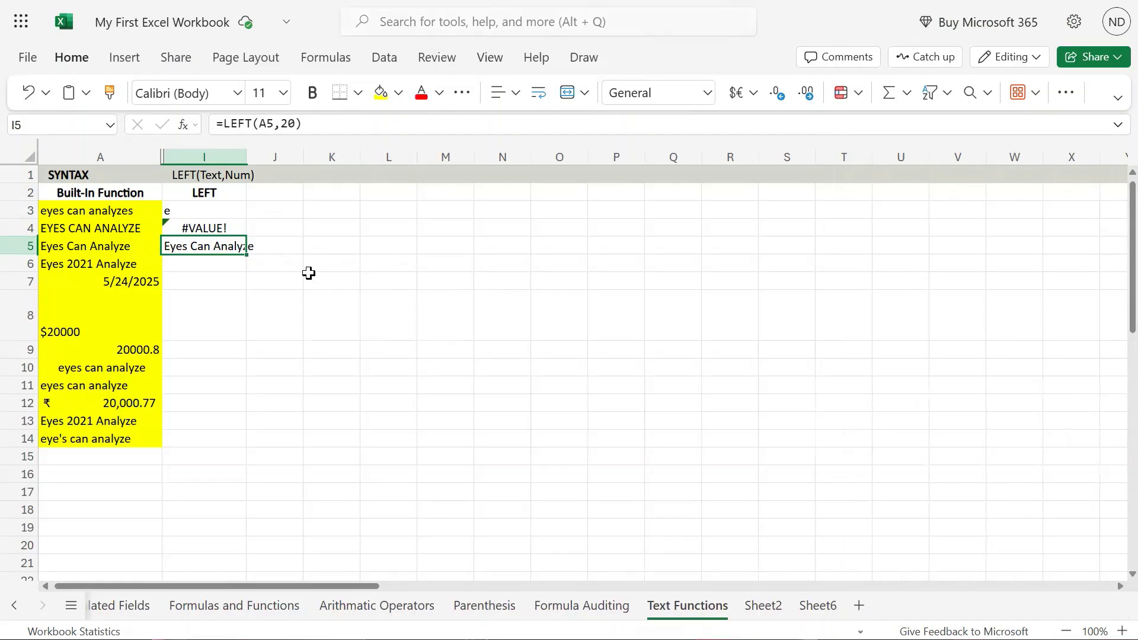
Enter the formula =LEFT(A6,7) in cell I6 to extract the first seven characters of A6.
left_click(228, 267)
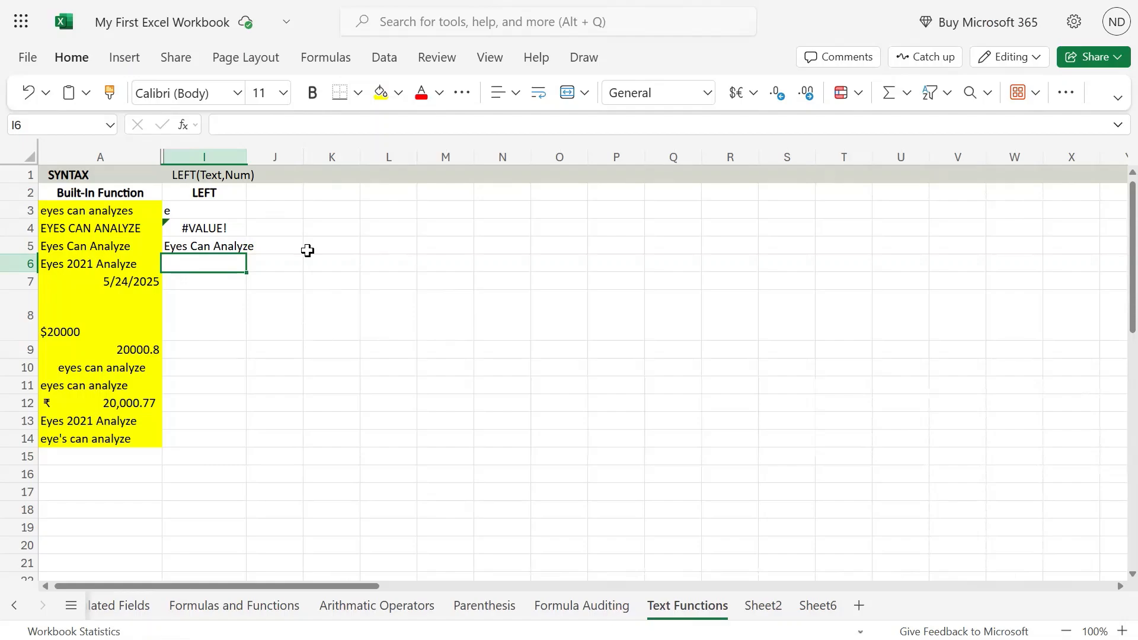
type("=left")
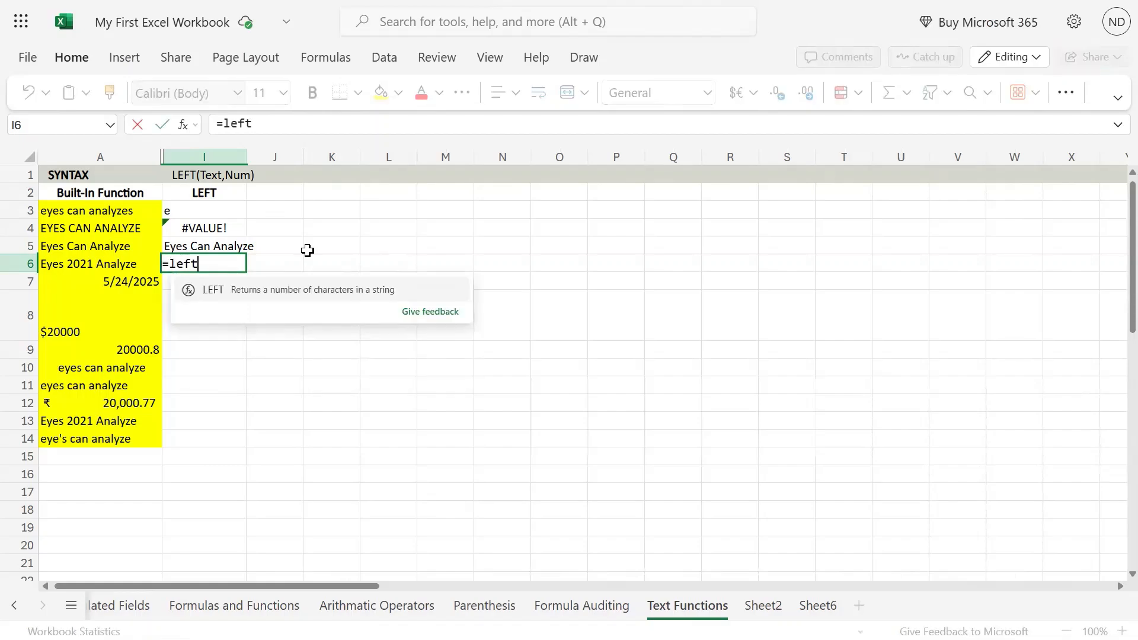
key("Tab")
type("A6")
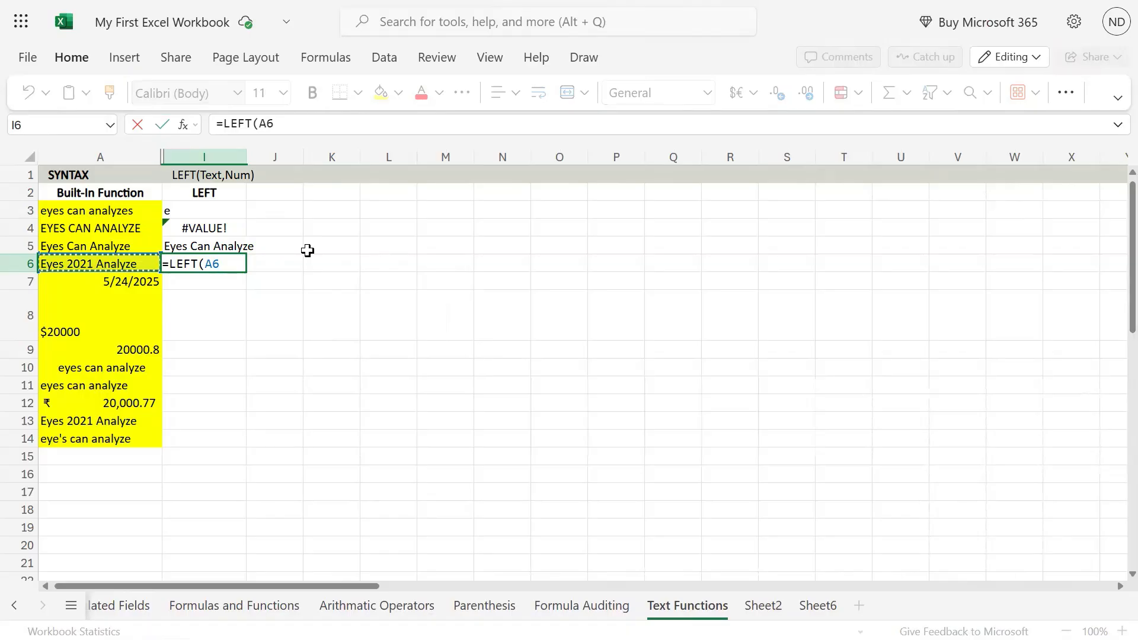
type(",")
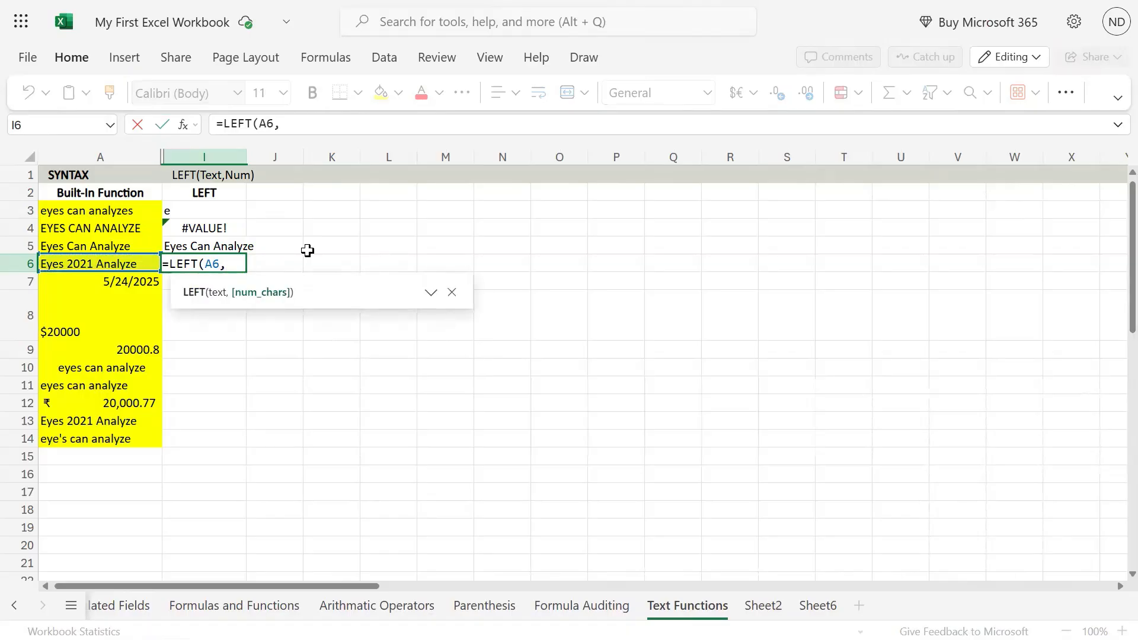
type("5")
key("BackSpace")
type("7)")
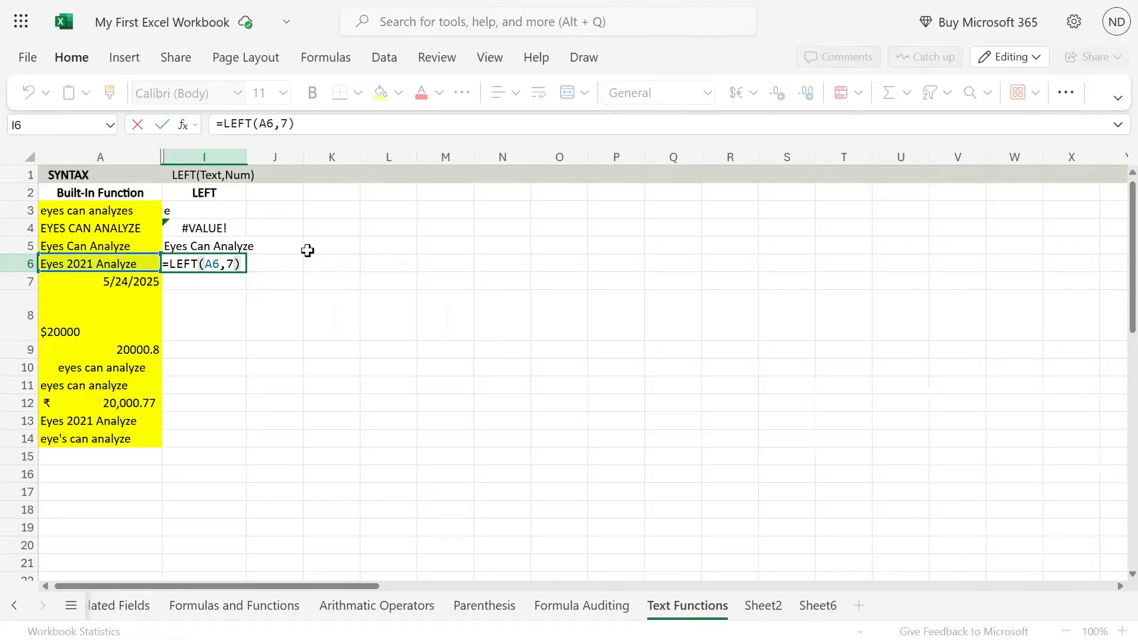
key("Return")
Highlight the first seven characters of the text in A6 to compare them with the result in I6.
key("Up")
key("Left")
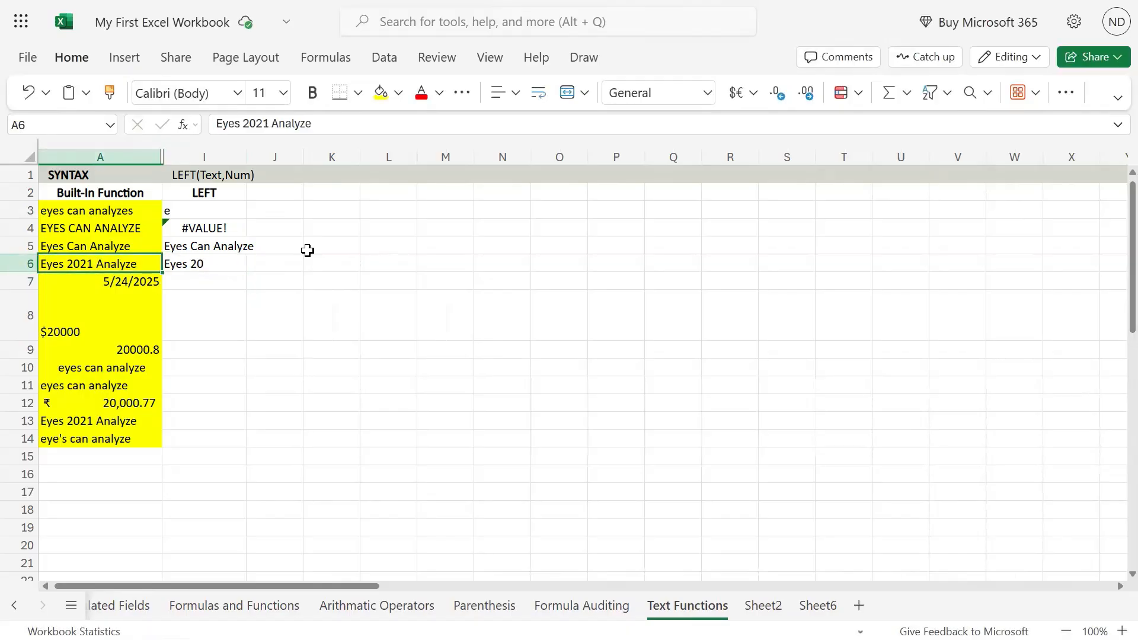
key("F2")
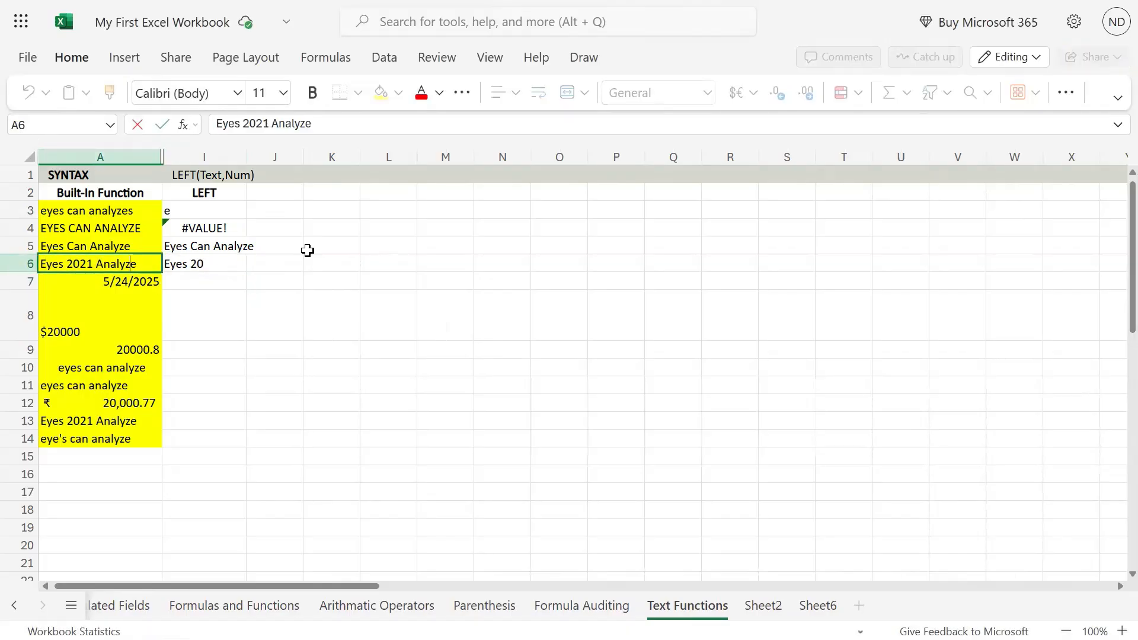
key("Home")
key("shift+Right")
key("shift+Right")
key("shift+Right")
key("shift+Right")
key("shift+Right")
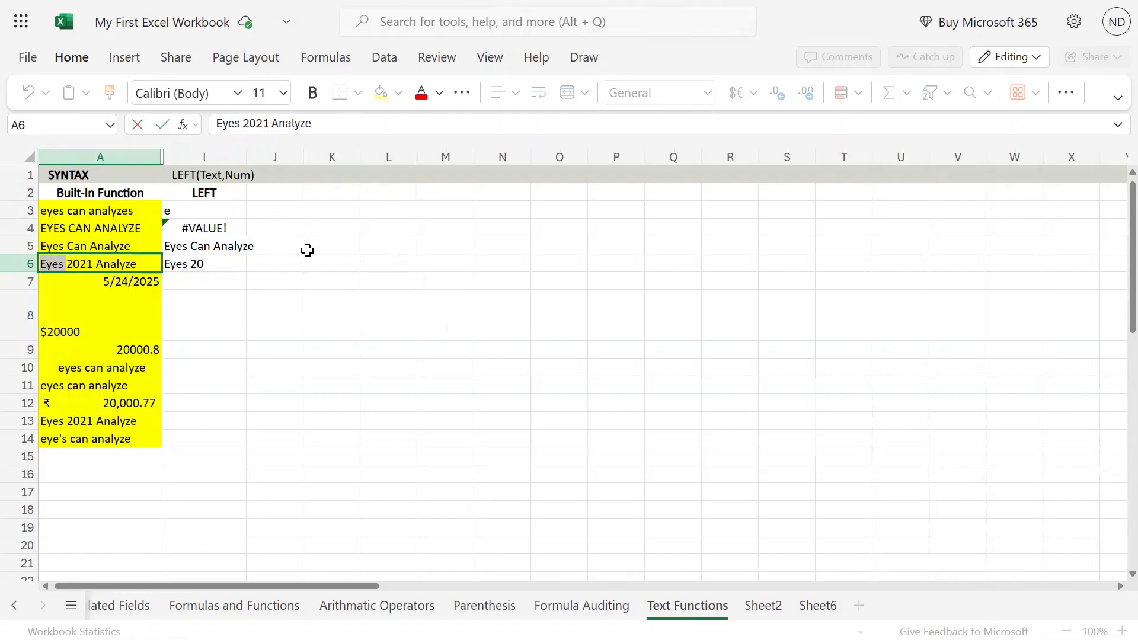
key("shift+Right")
key("shift+Right")
key("Return")
key("Up")
key("Right")
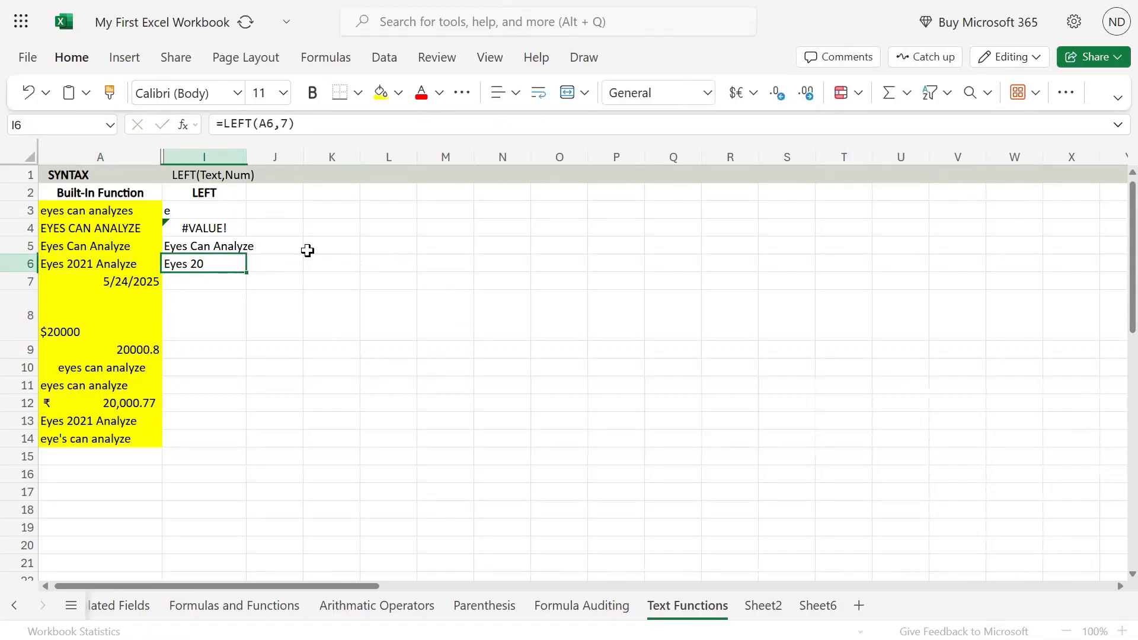
Review the LEFT formula in cell I6 and its reference to A6 without changing it.
mouse_move(567, 1)
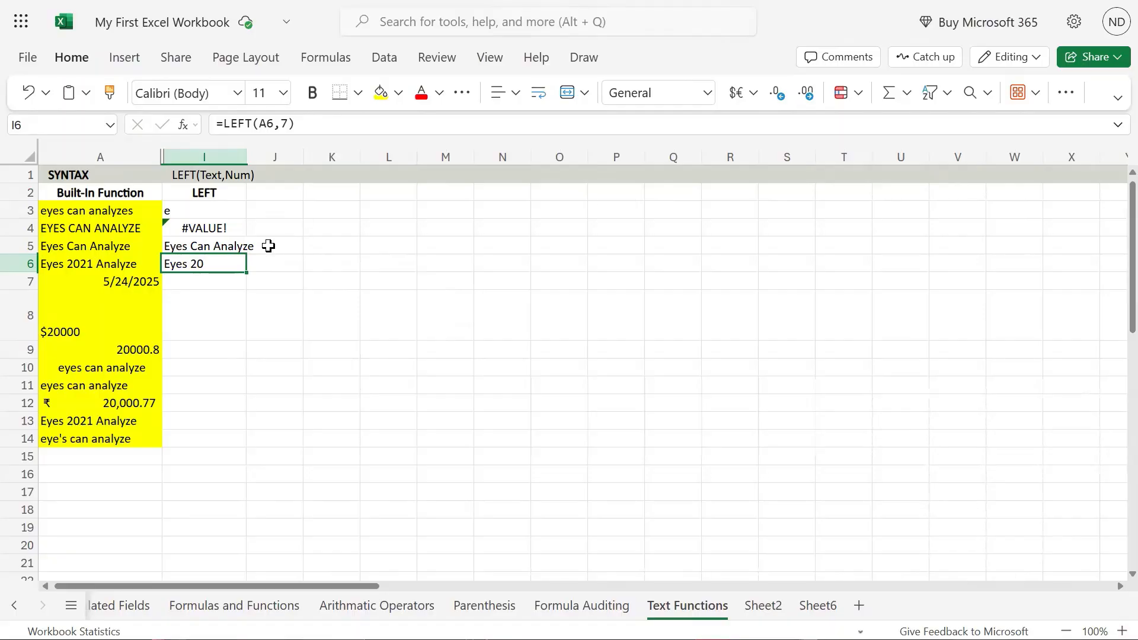
left_click(223, 283)
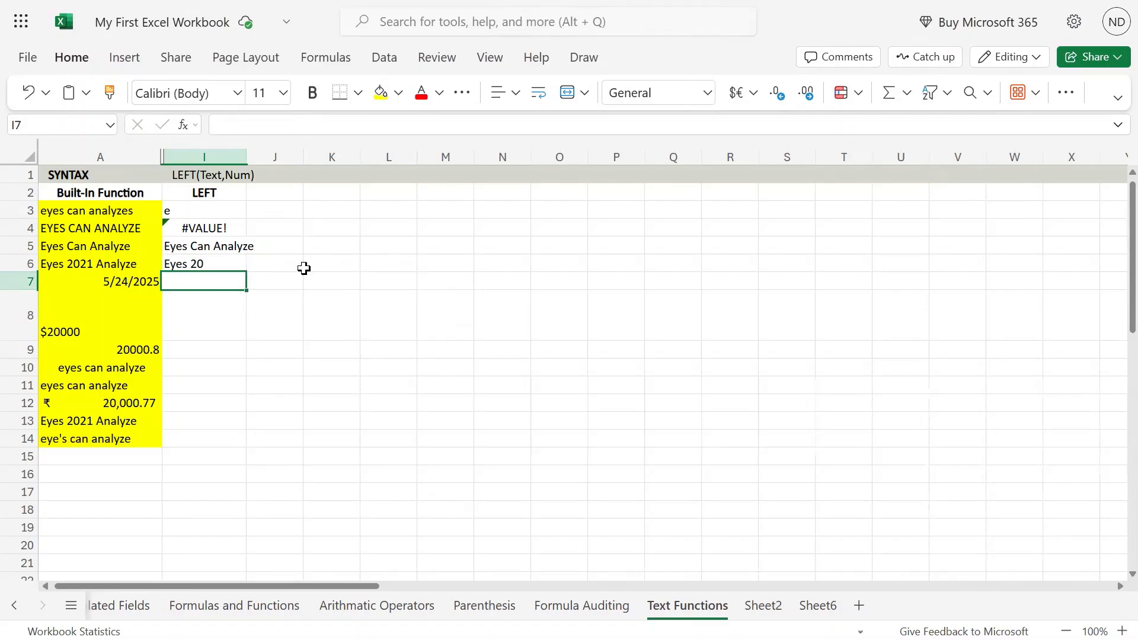
left_click(220, 268)
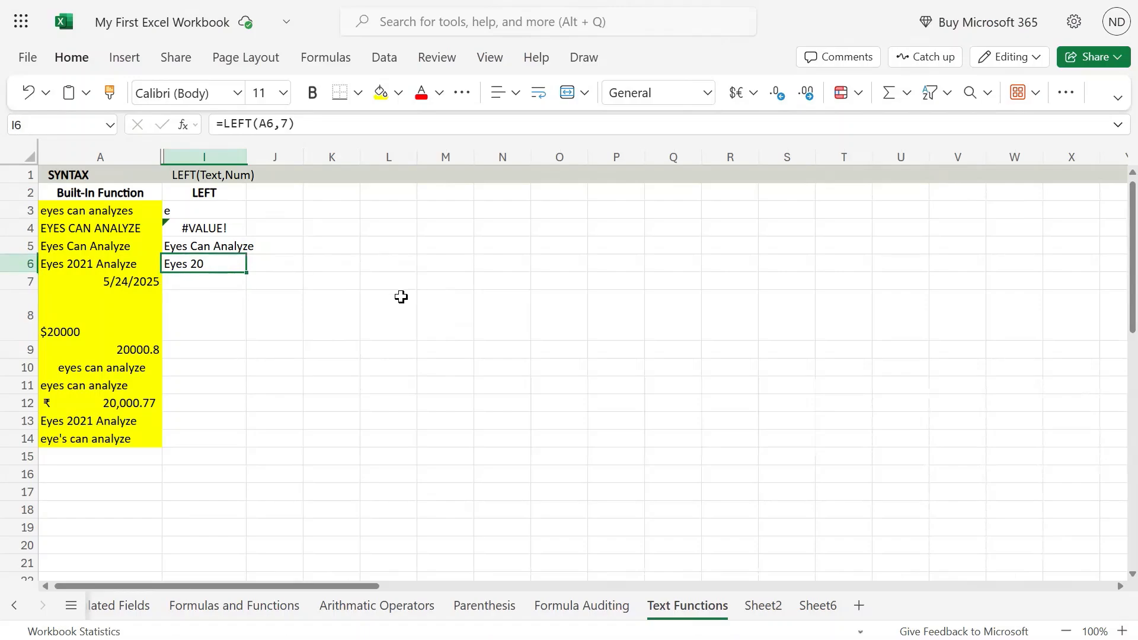
key("F2")
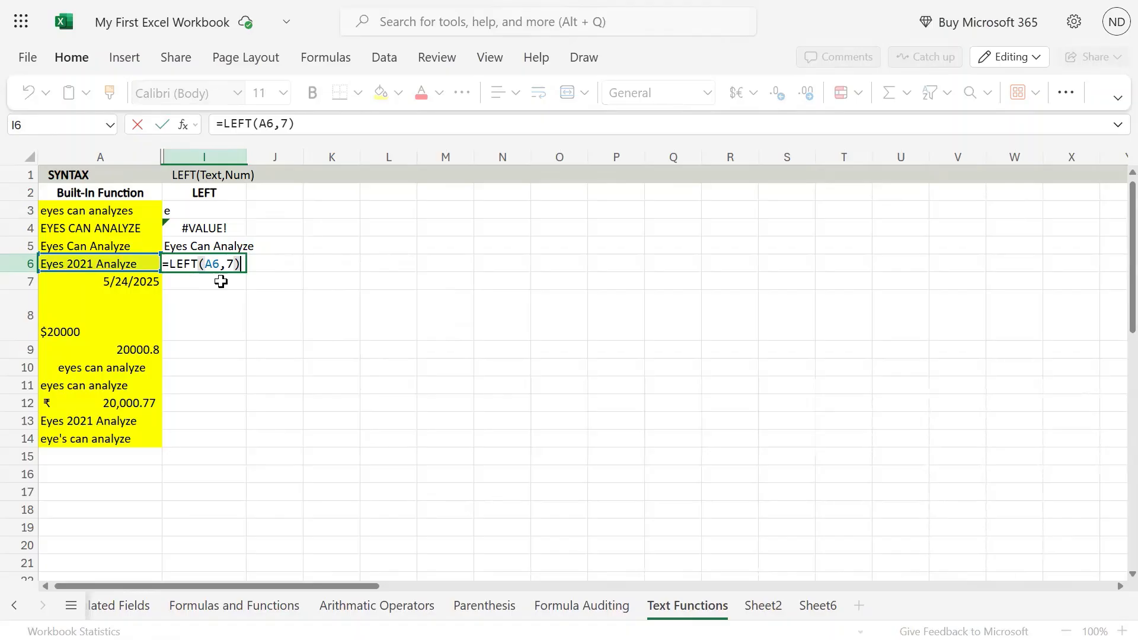
key("Return")
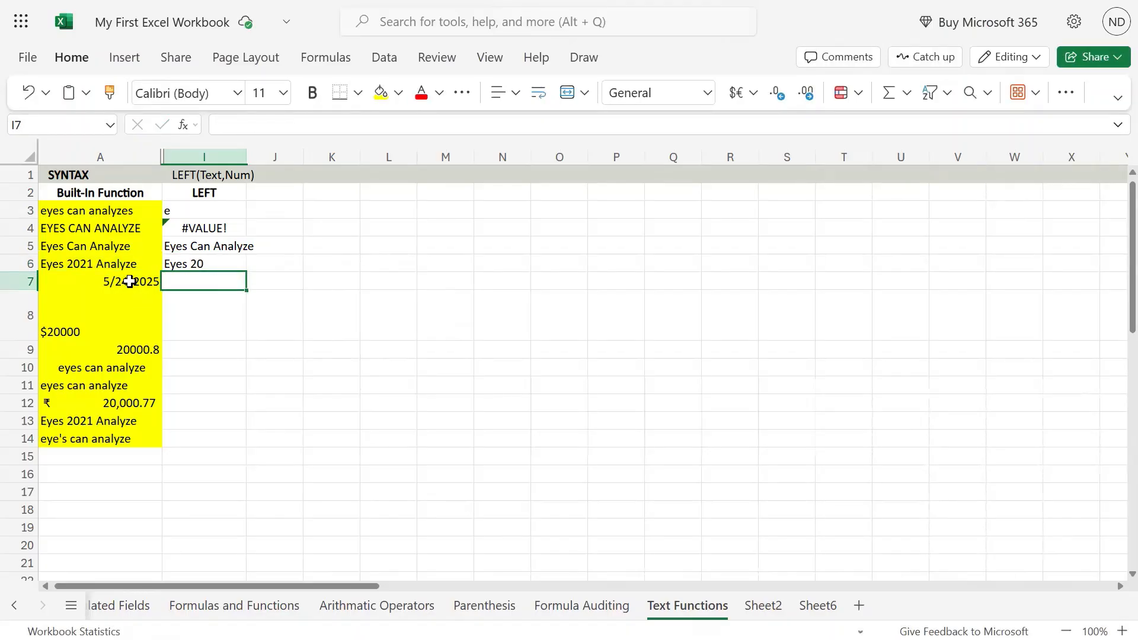
Enter the formula =LEFT(A7:A14,2) in cell I7 to extract two characters from each remaining sample at once.
left_click_drag(129, 281, 127, 431)
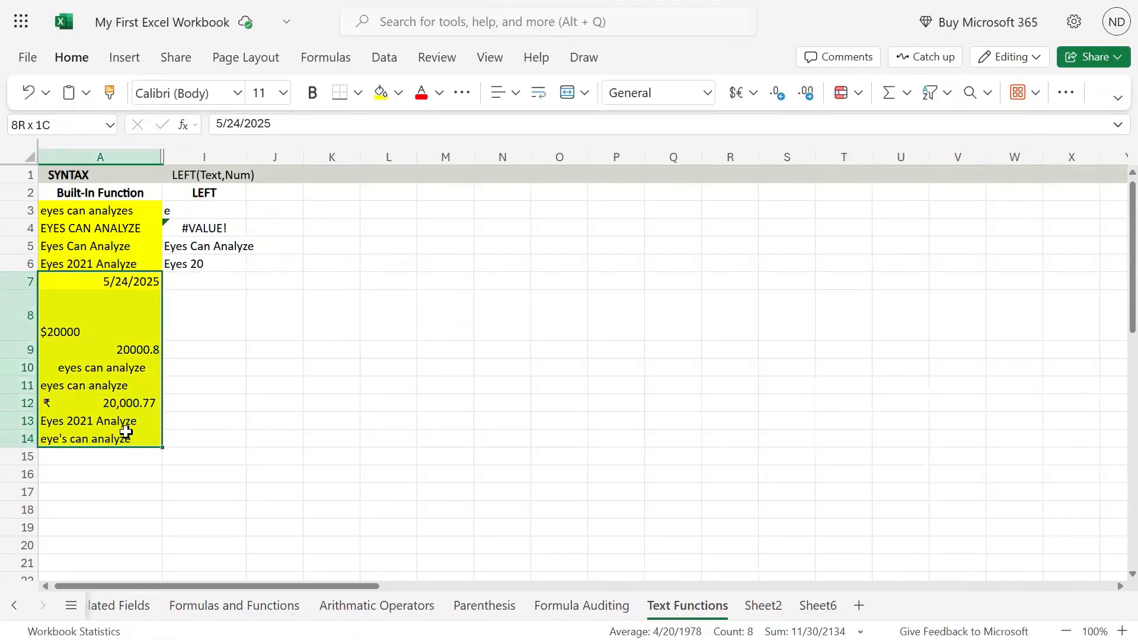
left_click(203, 280)
type("=")
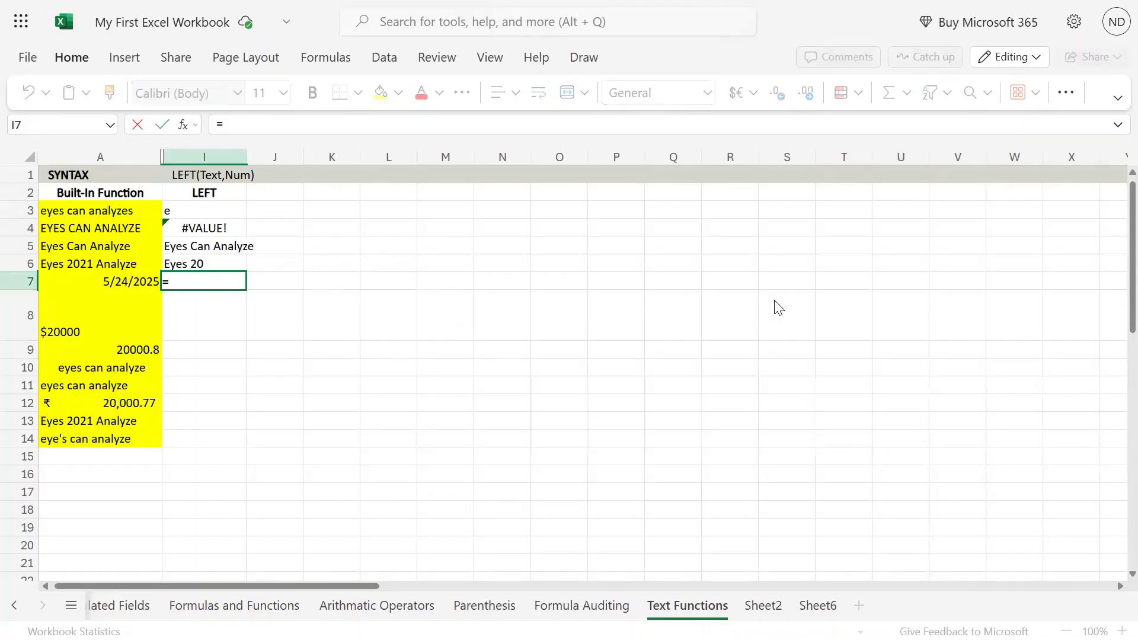
type("left(")
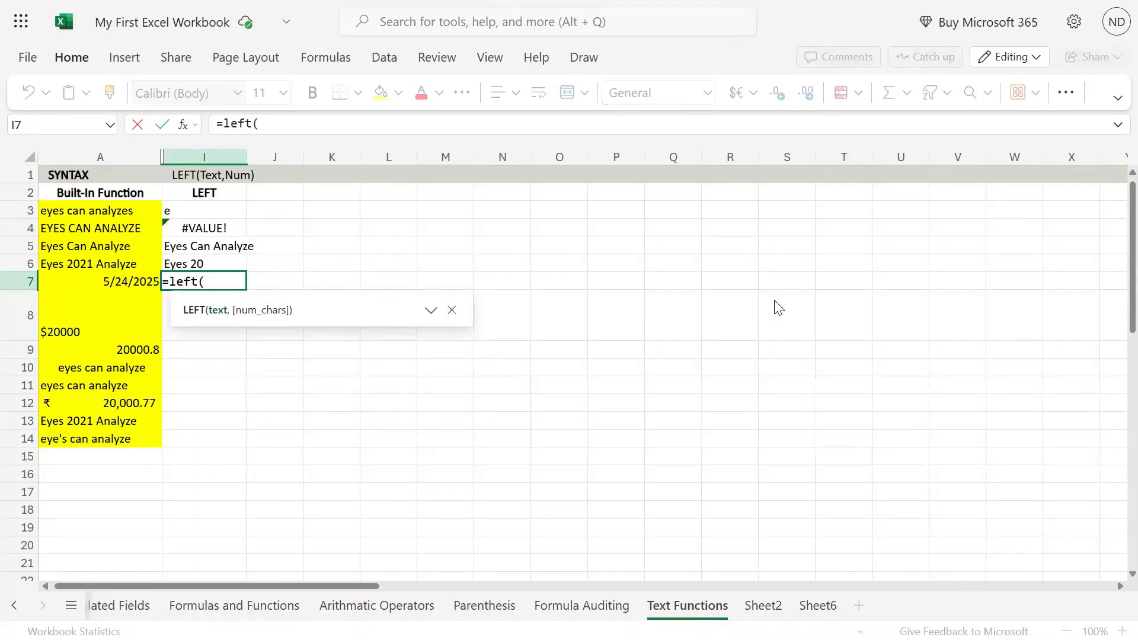
key("Left")
key("shift+Down")
key("shift+Down")
key("shift+Down")
key("shift+Down")
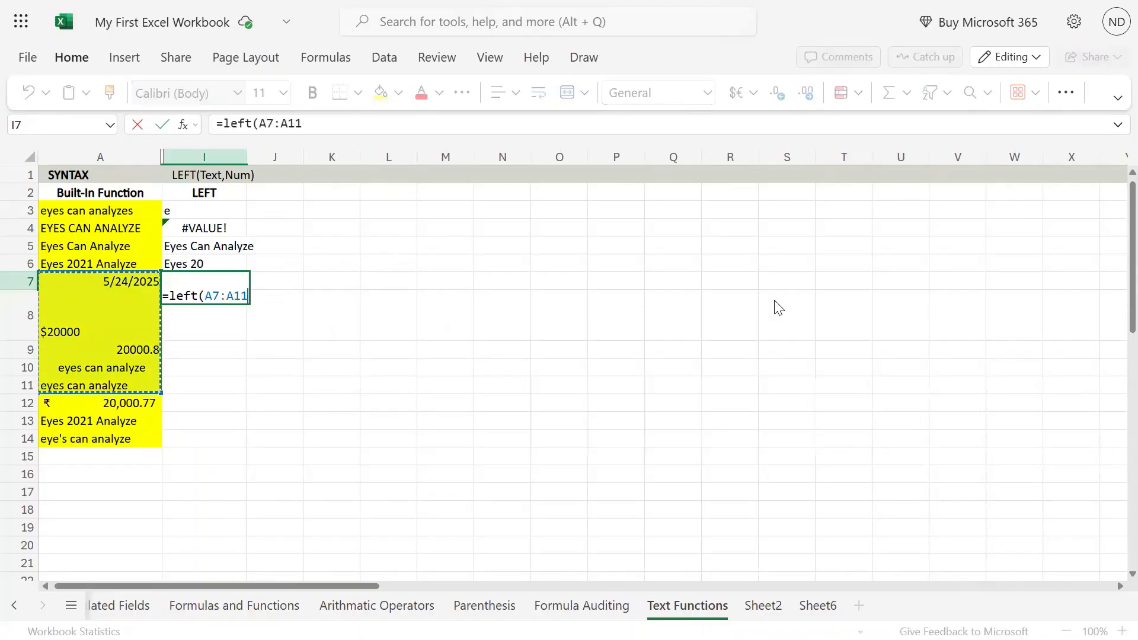
key("shift+Down")
key("shift+Down")
key("shift+Down")
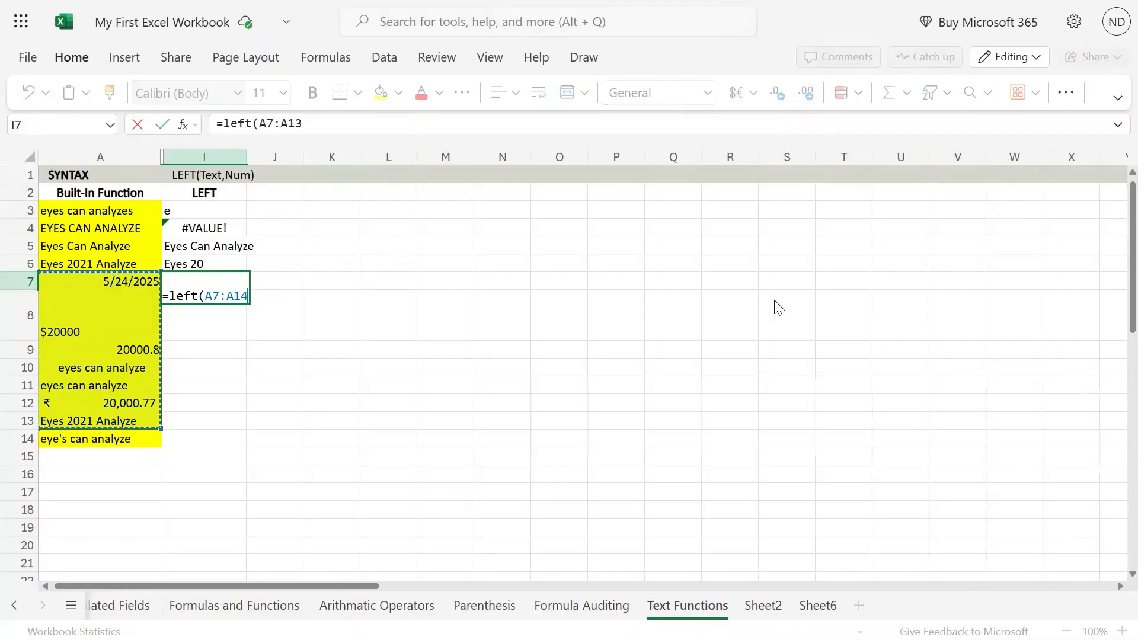
type(",")
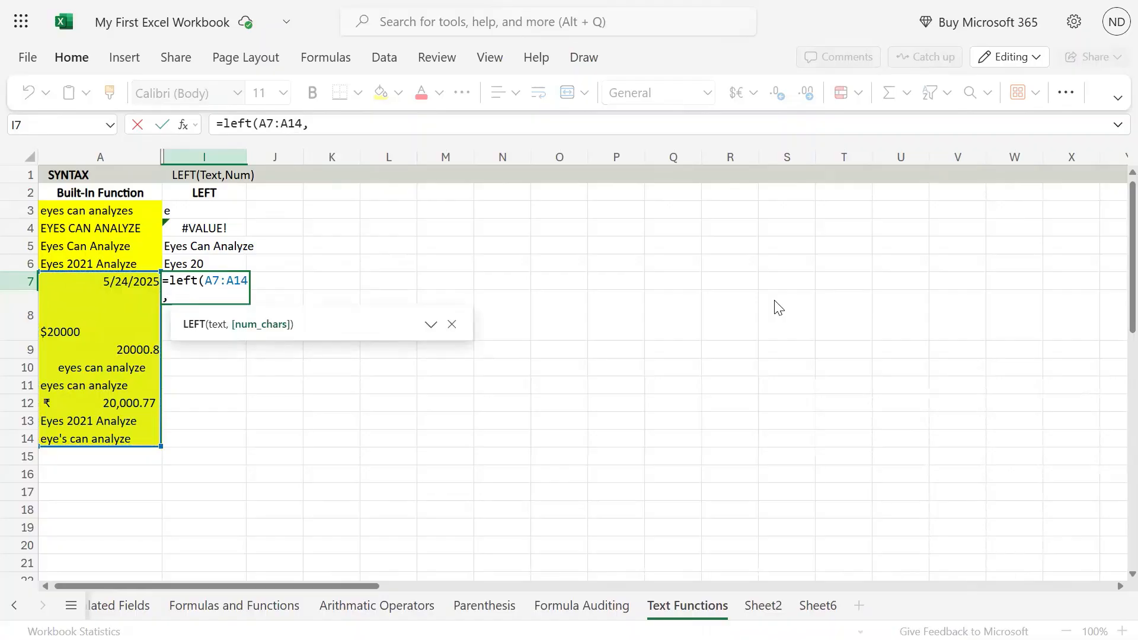
type("2)")
key("Return")
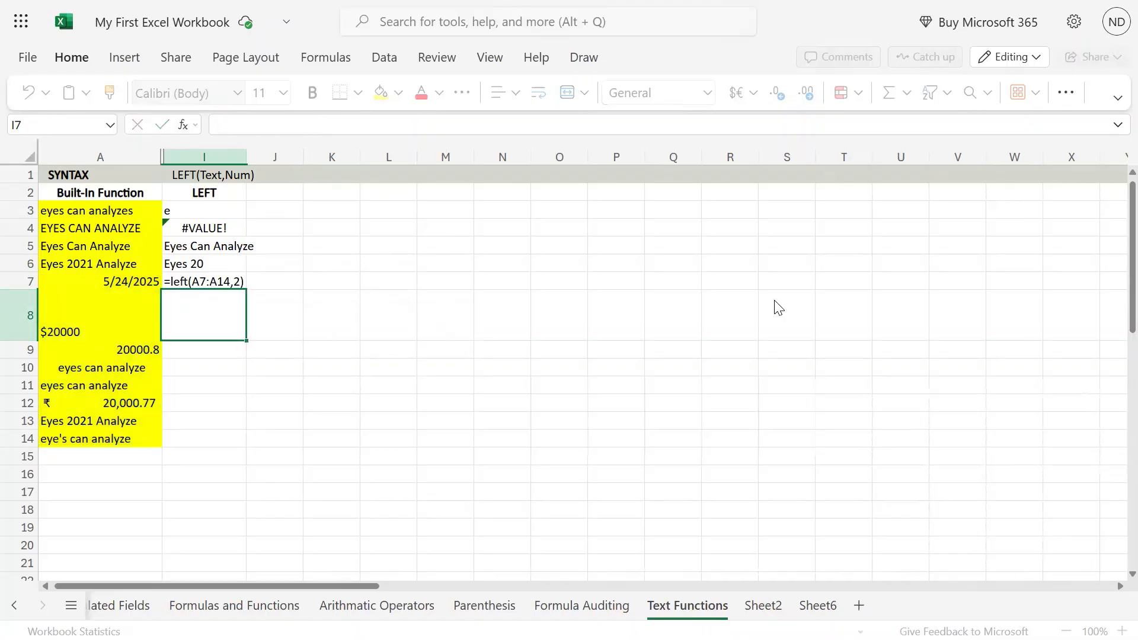
Compare the date in A7 with the LEFT formula and its result in I7.
key("Up")
key("Left")
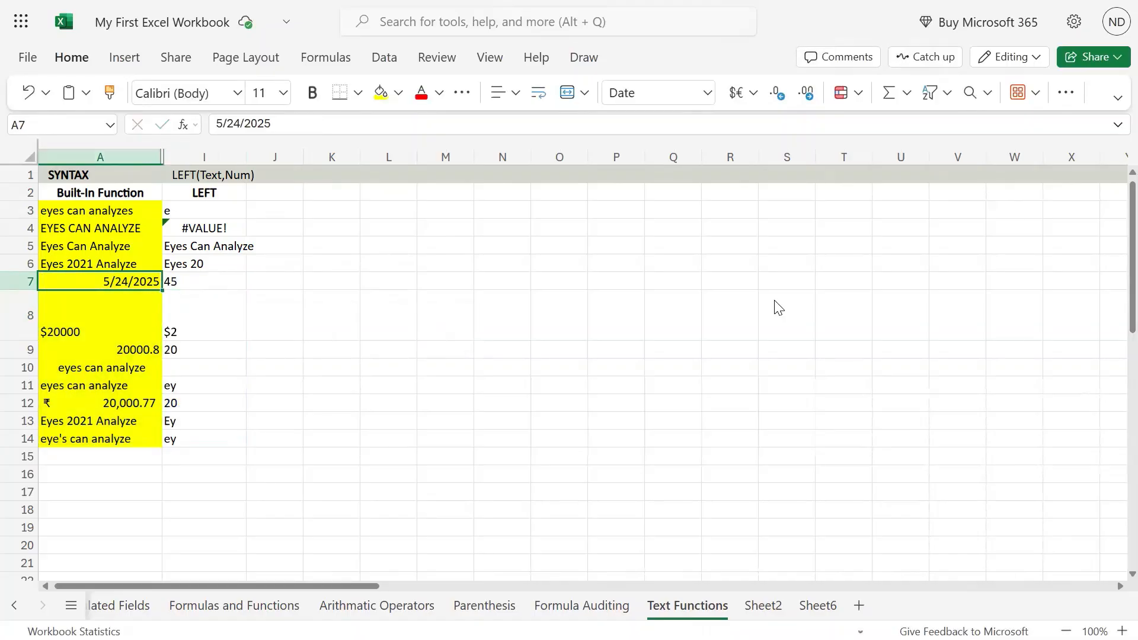
key("Right")
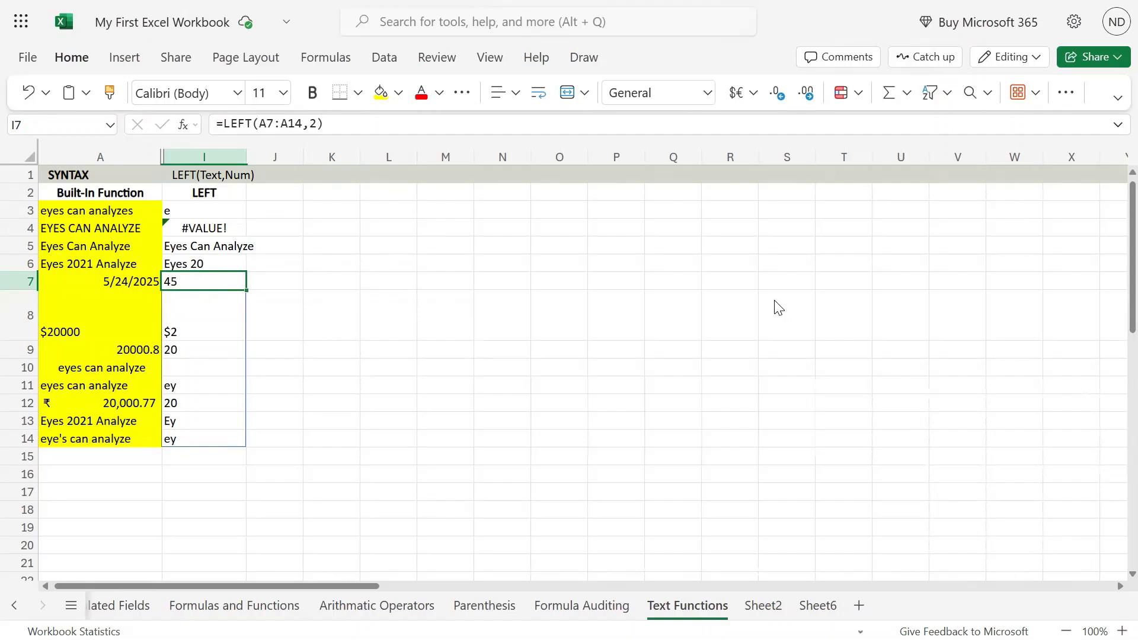
key("Left")
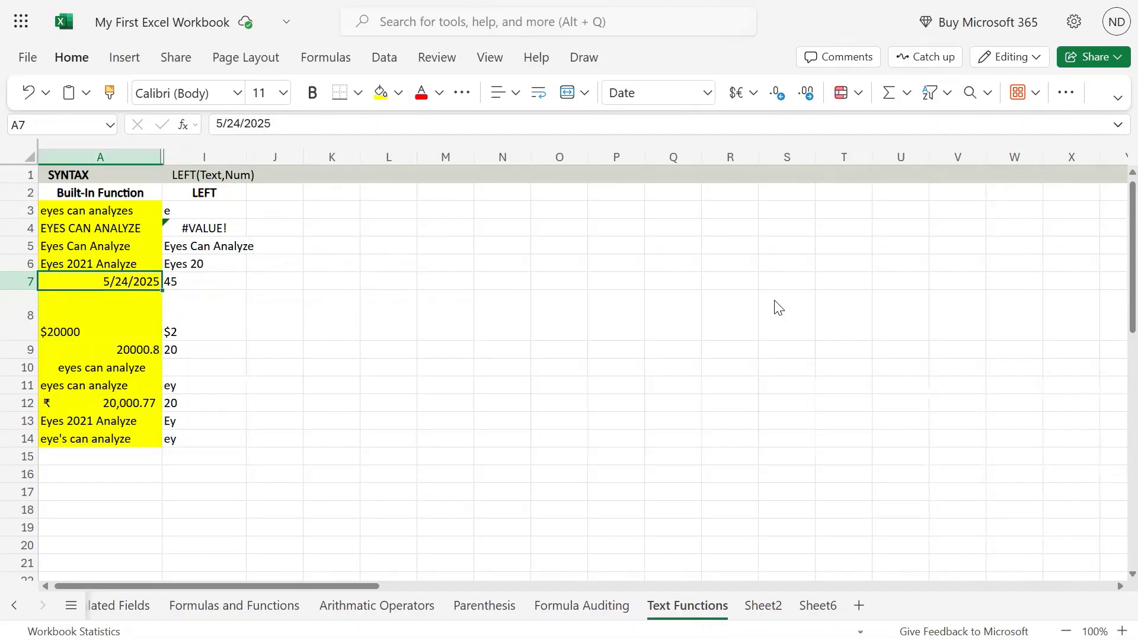
key("Right")
key("Left")
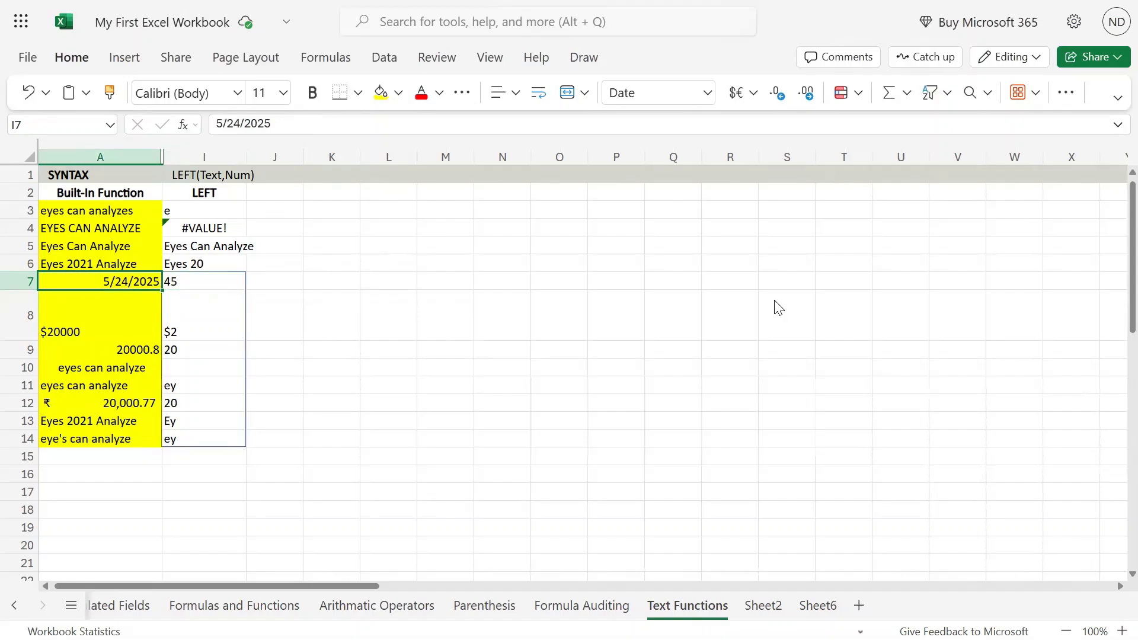
key("Right")
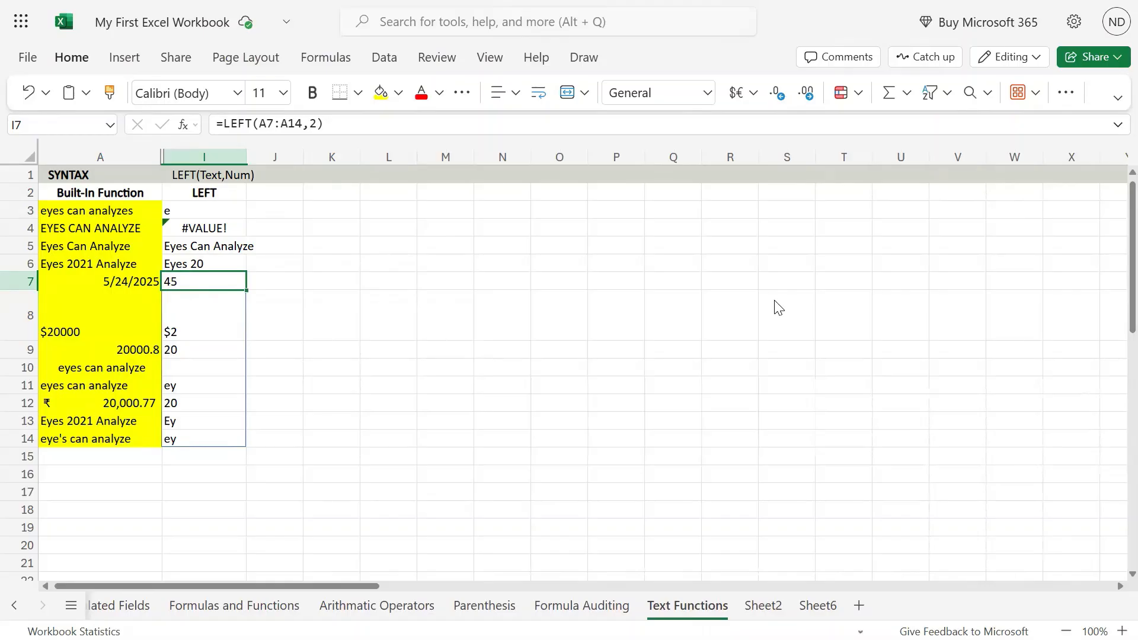
key("Left")
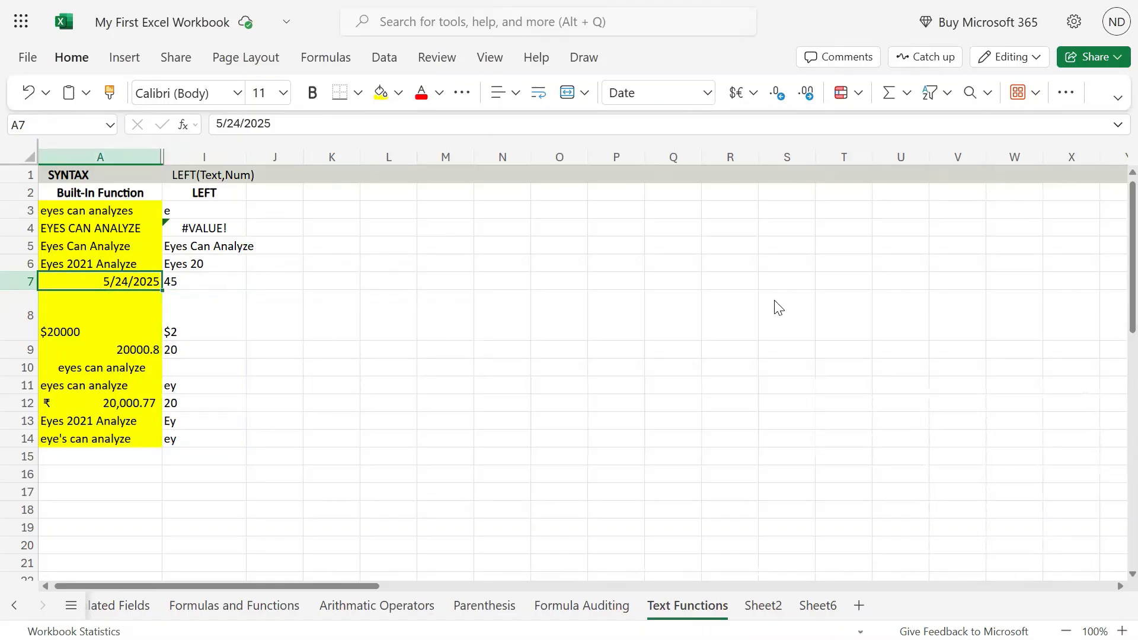
key("Right")
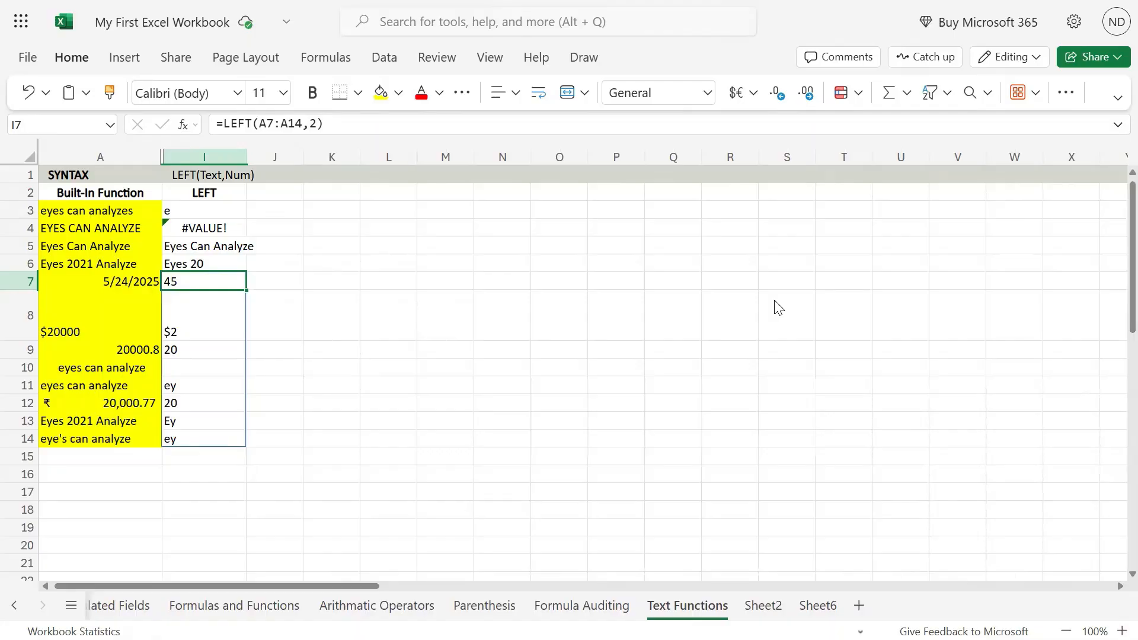
key("Right")
type("=")
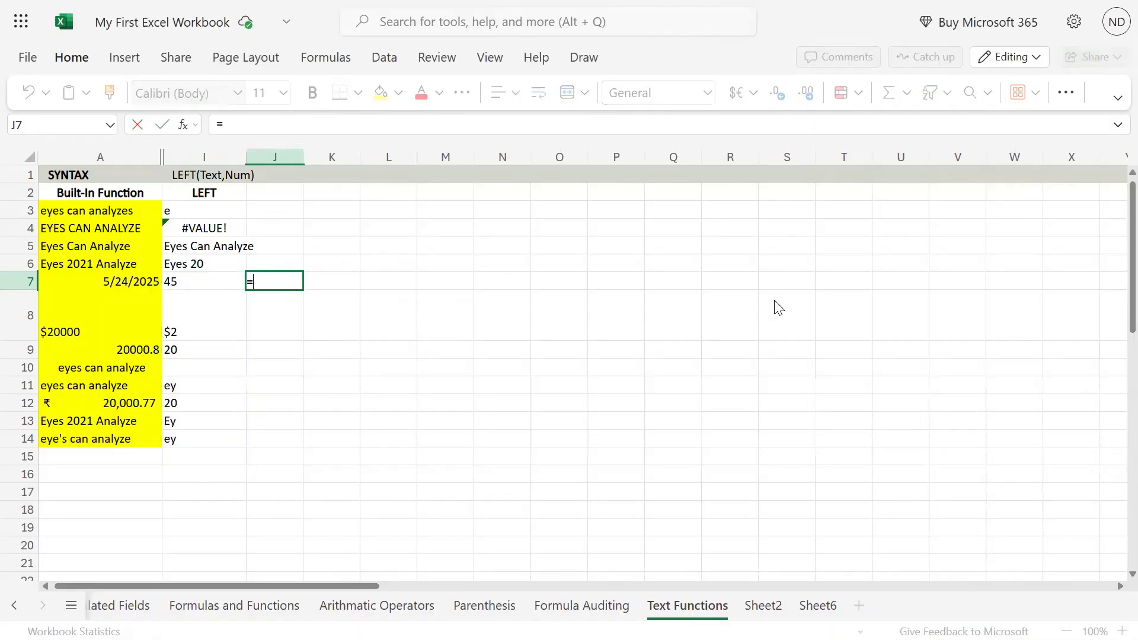
type("tex")
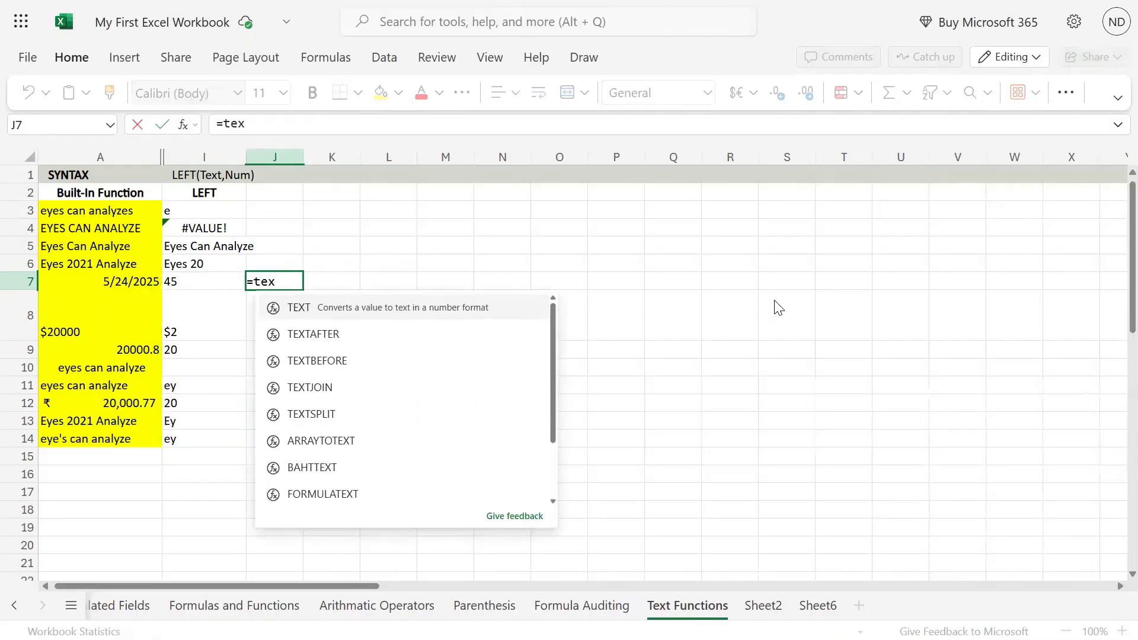
key("Tab")
type("A7")
key("Return")
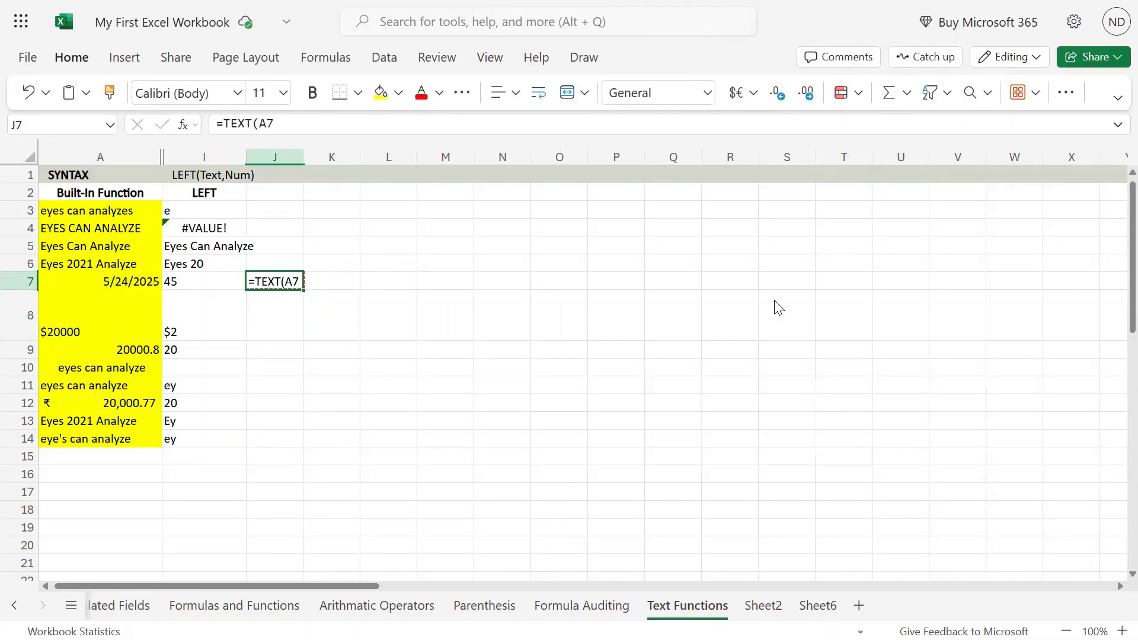
type(")")
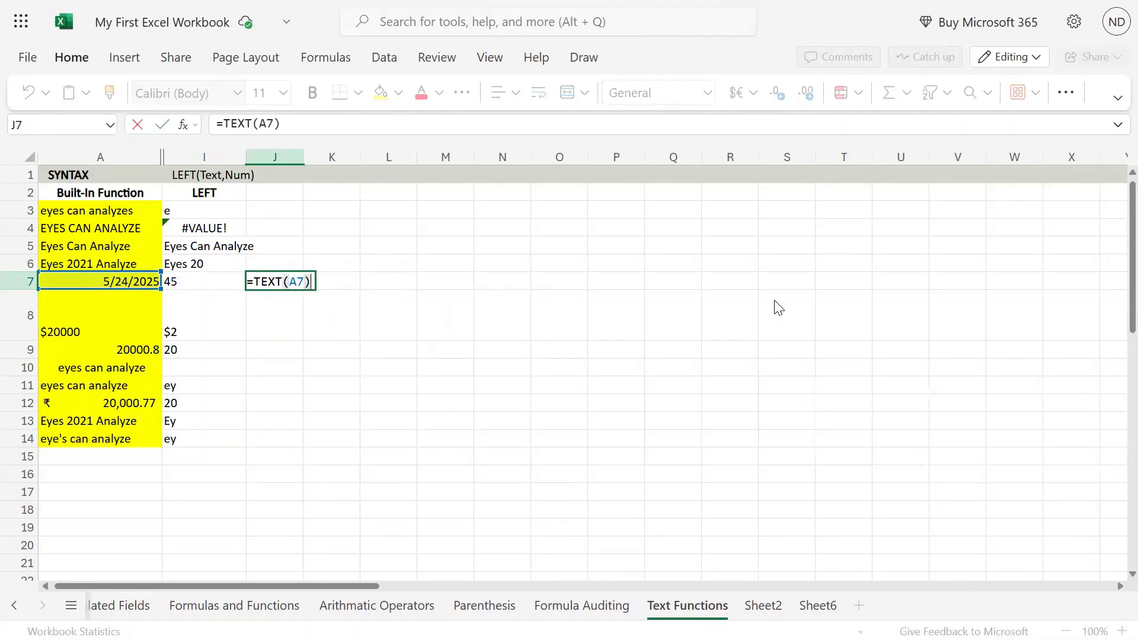
key("BackSpace")
key("BackSpace")
key("BackSpace")
key("BackSpace")
key("BackSpace")
key("BackSpace")
key("BackSpace")
key("BackSpace")
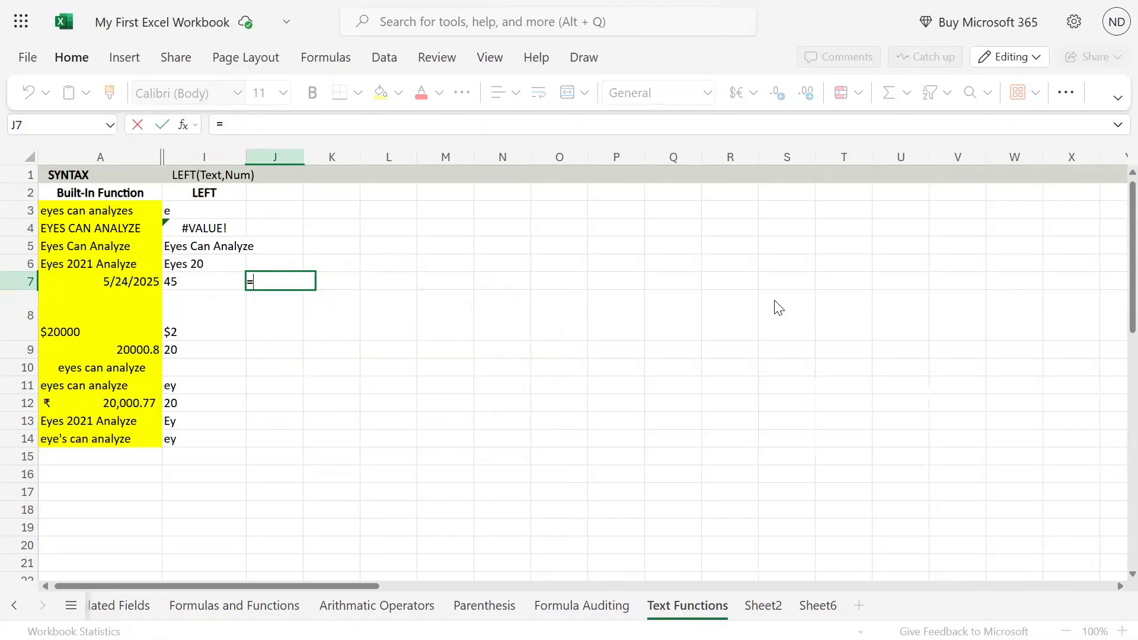
Enter the formula =CONCAT(A7) in cell J7 to expose the number underlying the date.
type("con")
key("Tab")
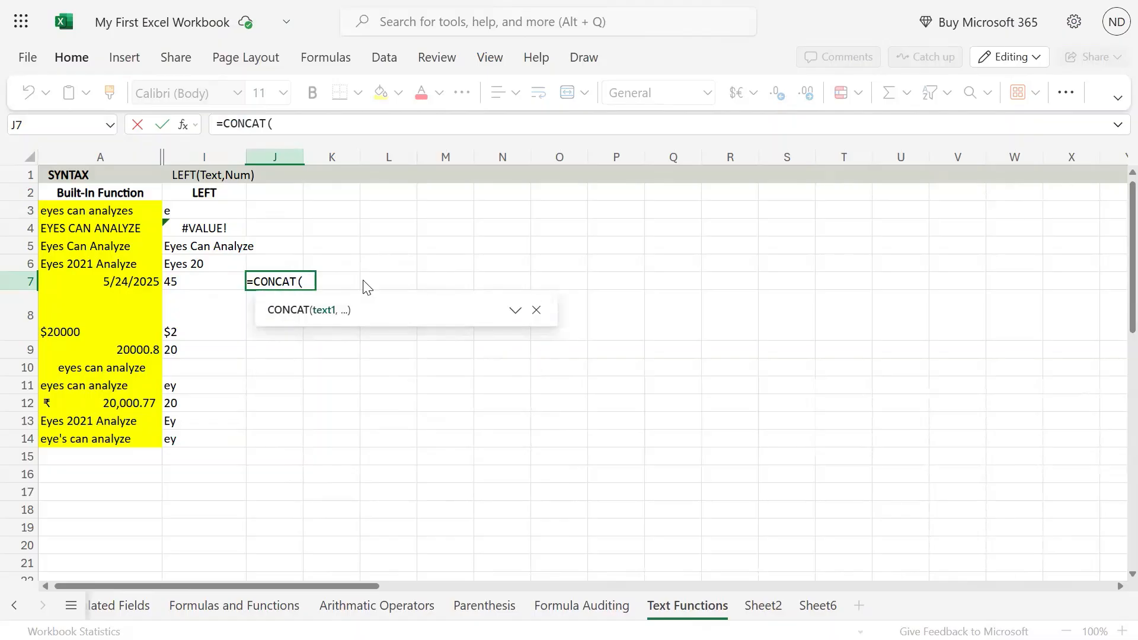
left_click(119, 283)
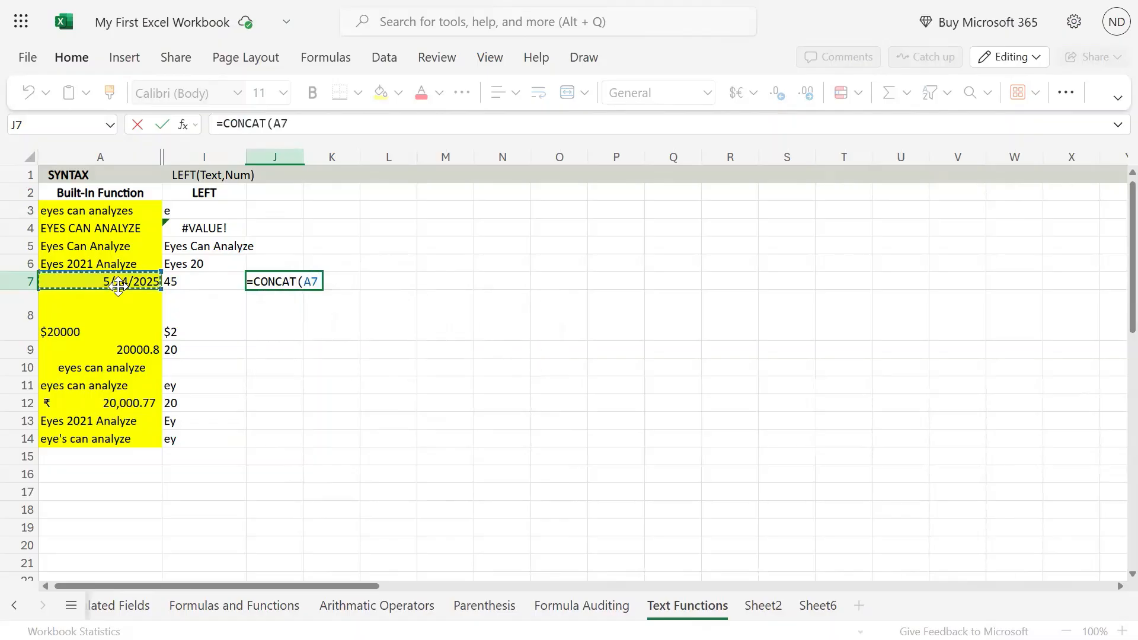
key("Return")
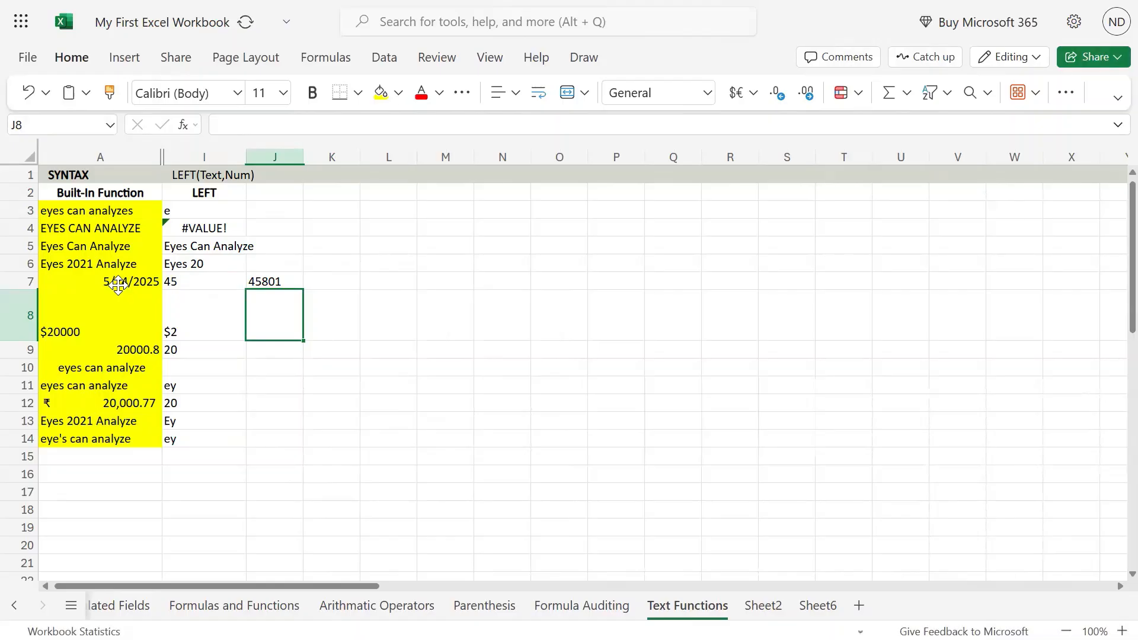
key("Up")
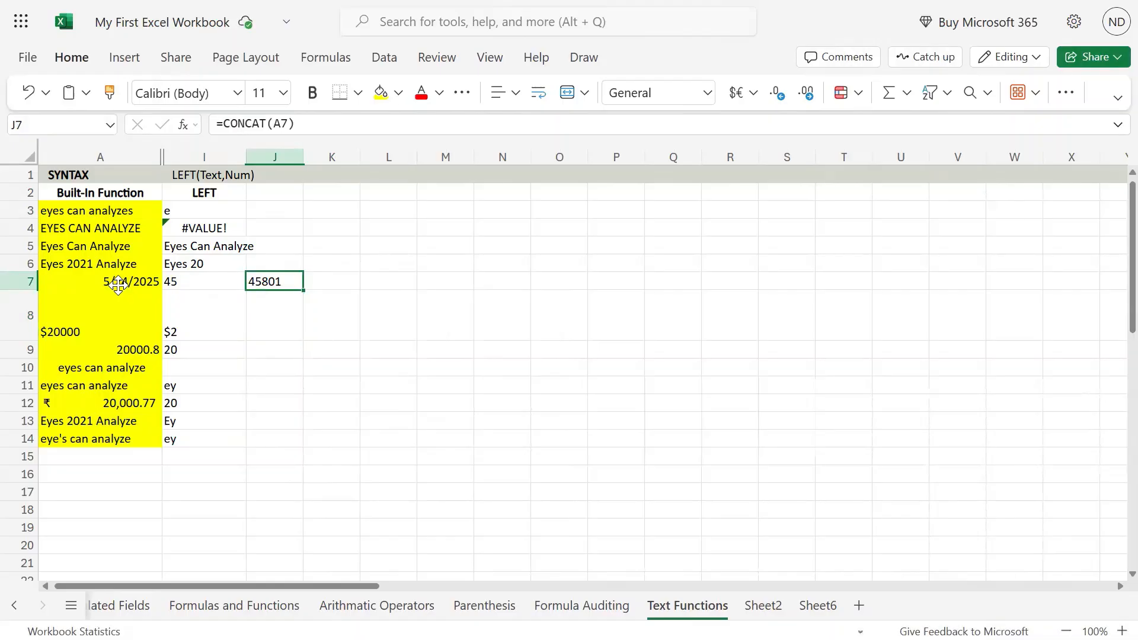
Compare the CONCAT result in J7 with the date in A7 and the LEFT result in I7.
key("Left")
key("Left")
key("Right")
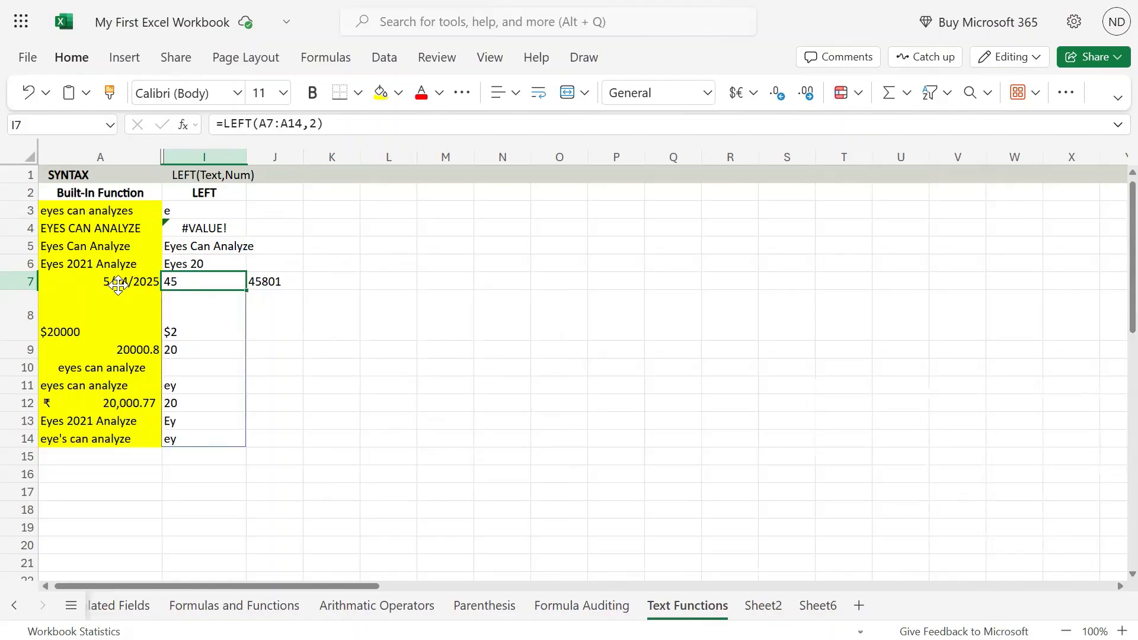
key("Right")
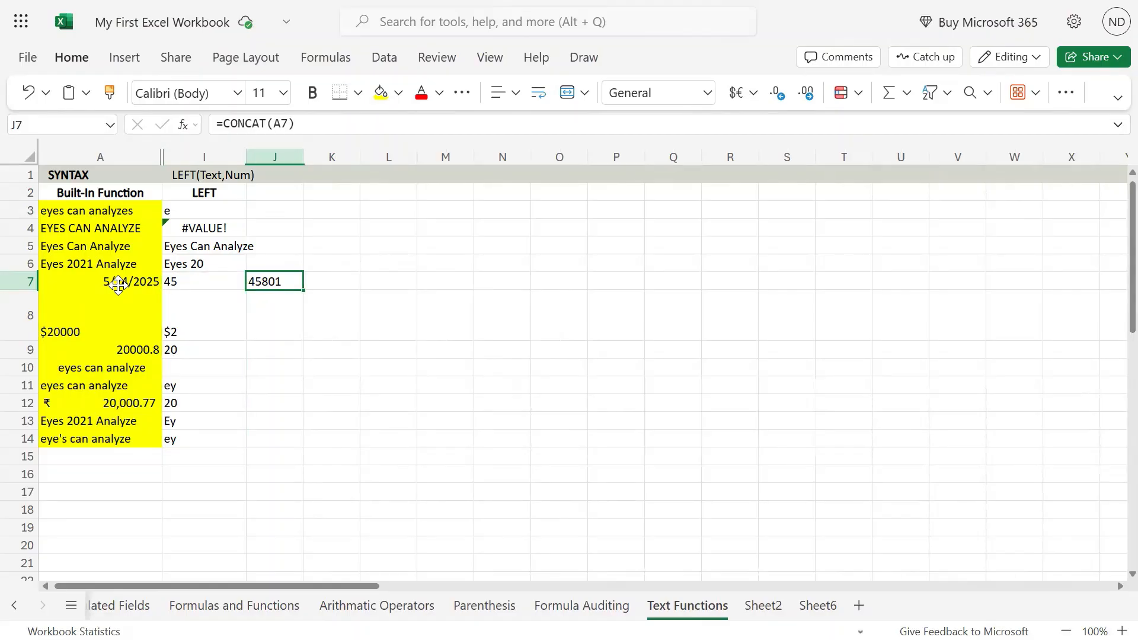
key("Left")
key("Up")
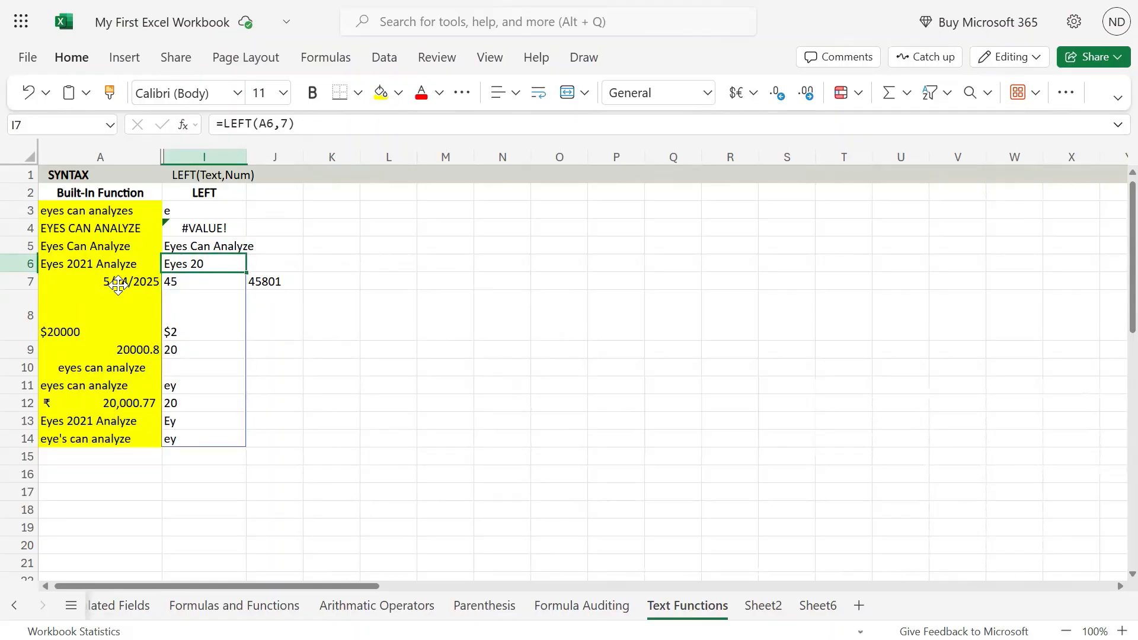
Open the formula in I7 and highlight all of it to preview the full array it returns.
key("Down")
key("F2")
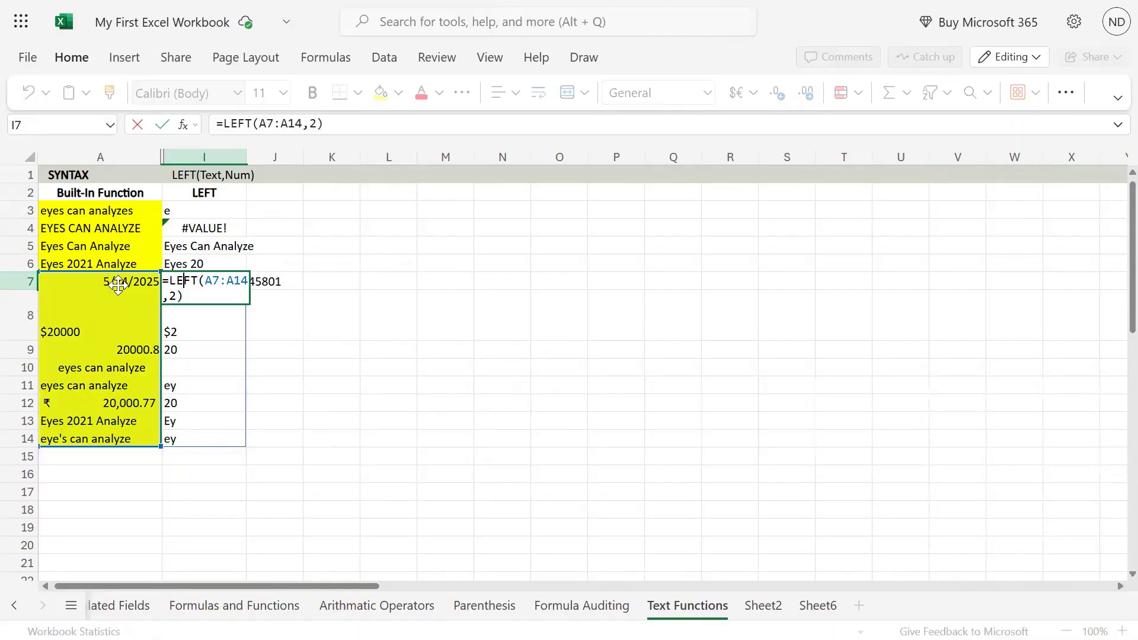
key("shift+End")
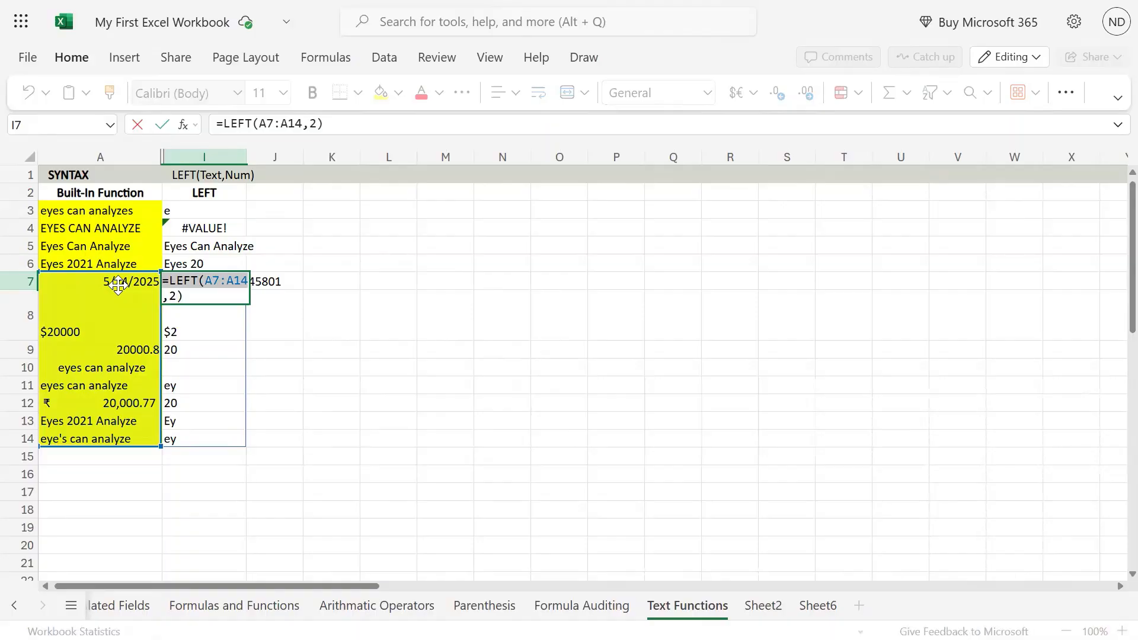
key("shift+Down")
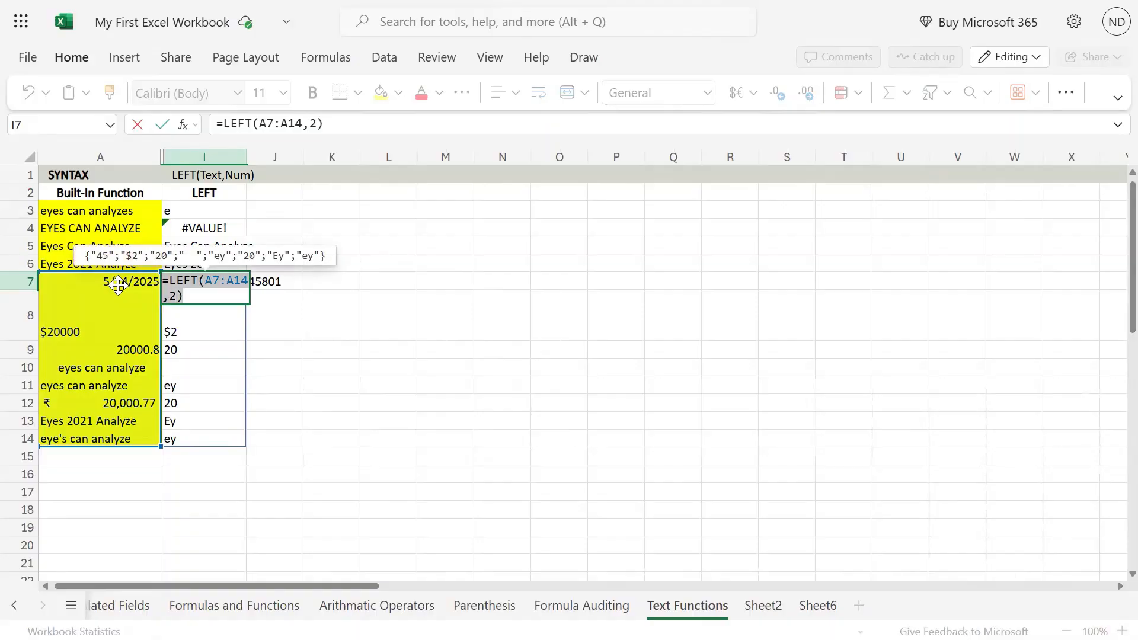
Highlight only the A7:A14 argument in the I7 formula to preview its underlying values, leaving the formula unchanged.
key("Right")
key("Up")
key("Right")
key("Right")
key("Right")
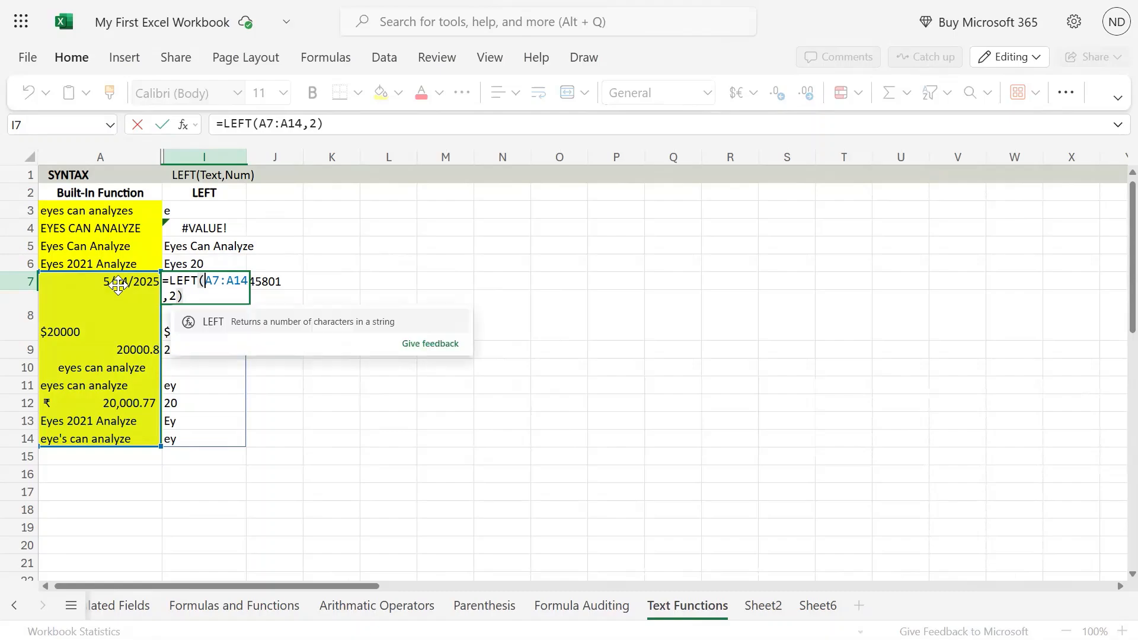
key("shift+Right")
key("shift+Right")
key("shift+Right")
key("shift+Right")
key("shift+Right")
key("shift+Right")
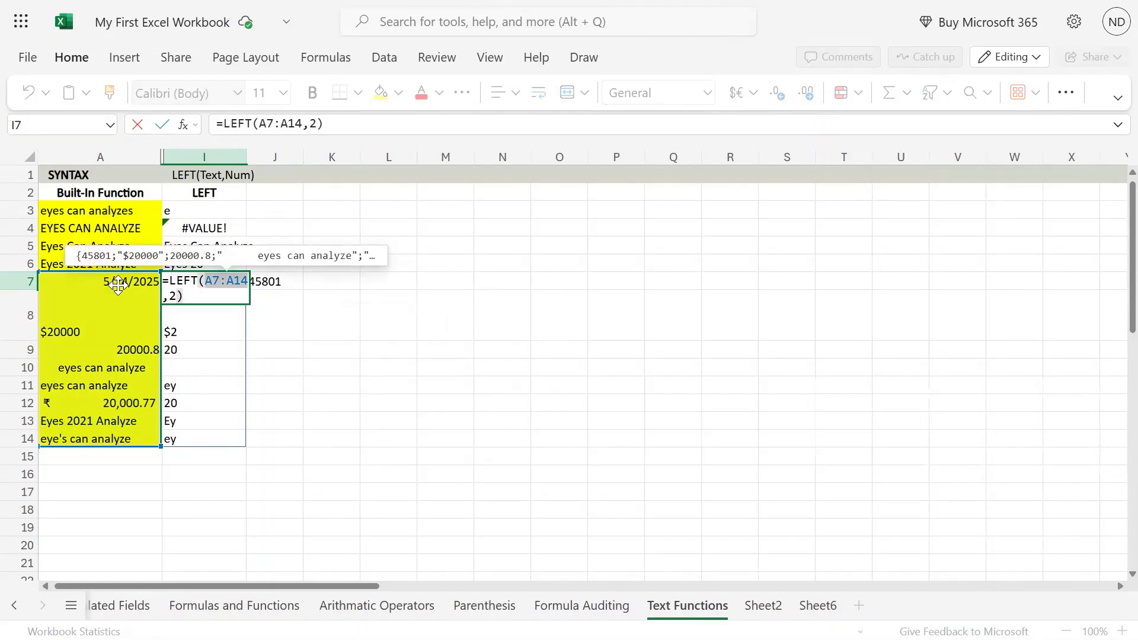
key("Return")
Select the source range A7:A14 to point out the cells the LEFT formula covers.
key("Return")
key("Return")
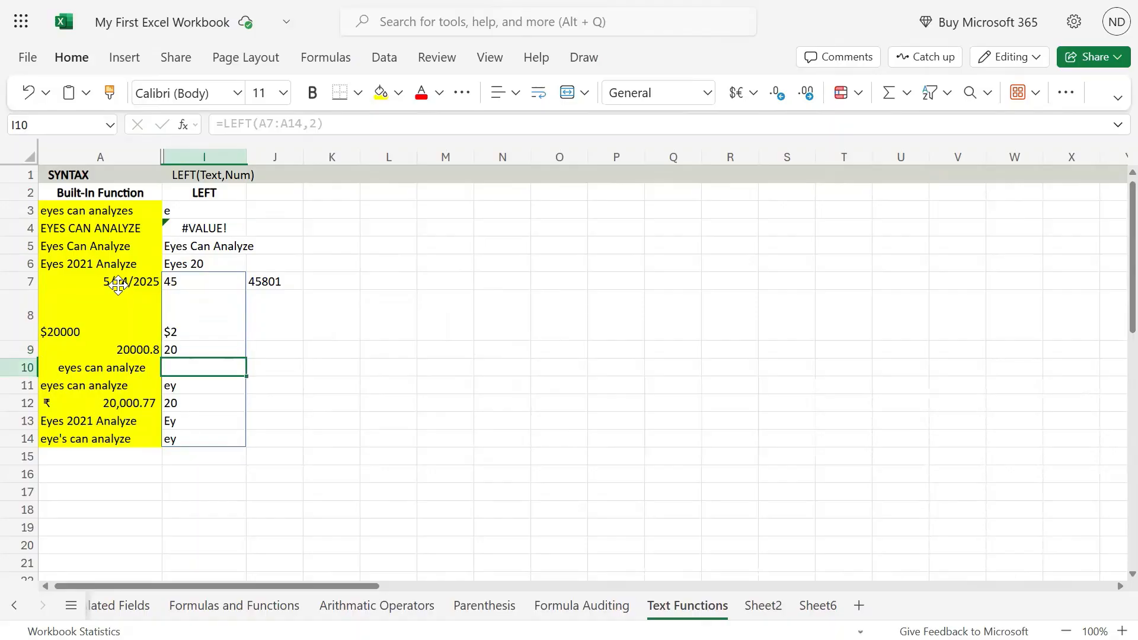
key("Left")
key("Up")
key("Up")
key("Up")
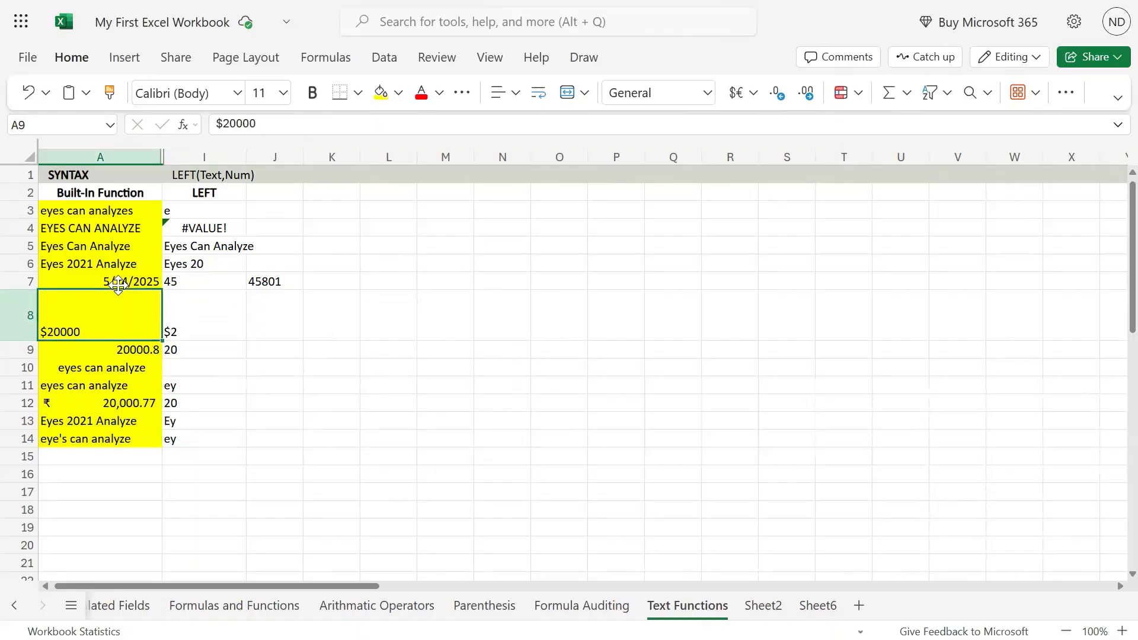
key("shift+Down")
key("shift+Down")
key("shift+Down")
key("shift+Down")
key("shift+Down")
key("shift+Down")
key("shift+Down")
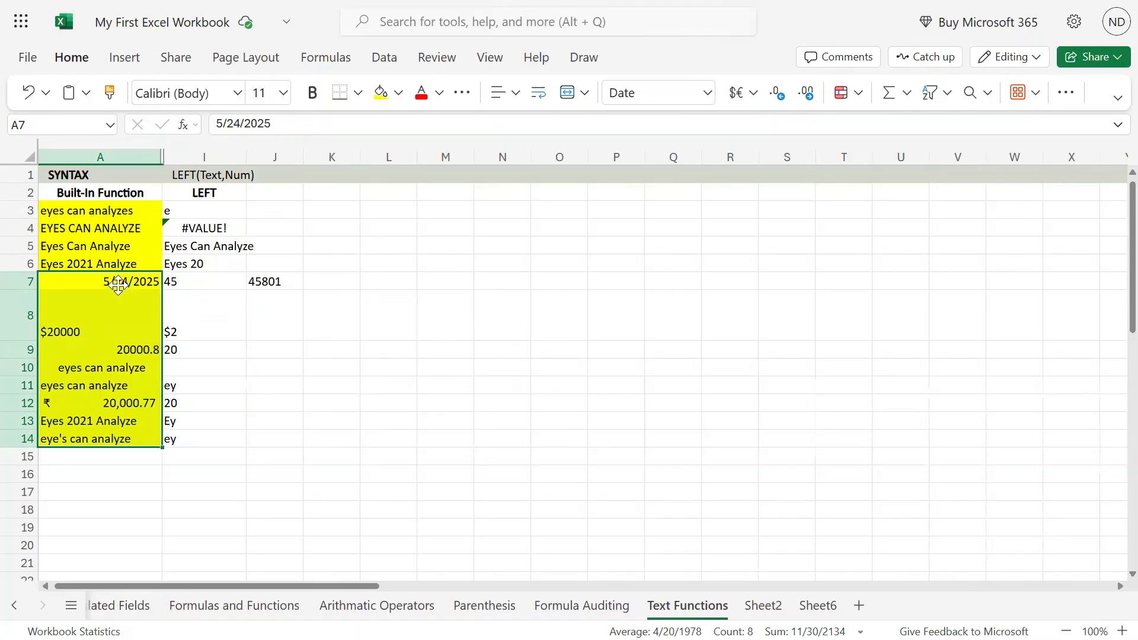
Review the spilled LEFT results in I8 through I10 against their source samples in column A.
key("Right")
key("Down")
key("Down")
key("Up")
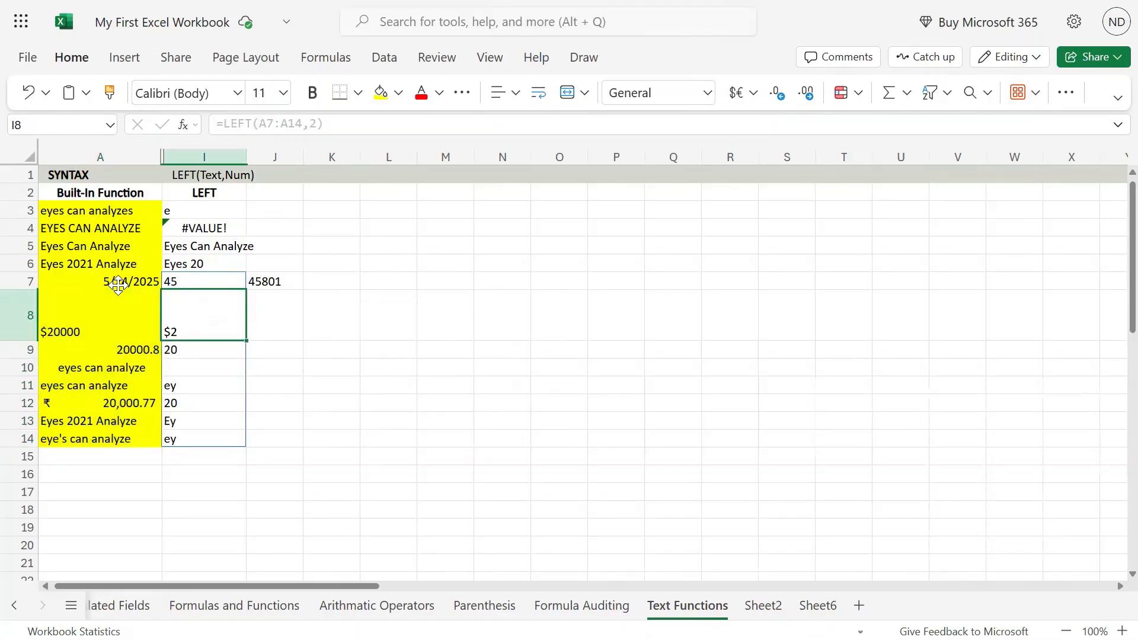
key("Down")
key("Down")
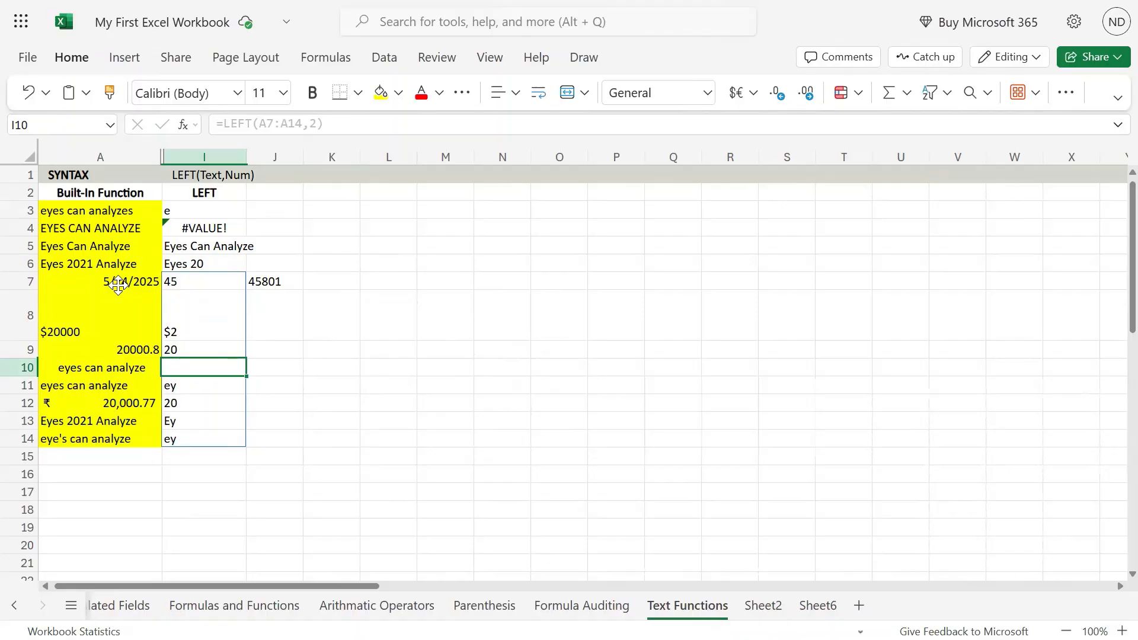
Highlight the leading spaces of the text in A10 to examine what LEFT extracts, without editing the cell.
key("Left")
key("F2")
key("Home")
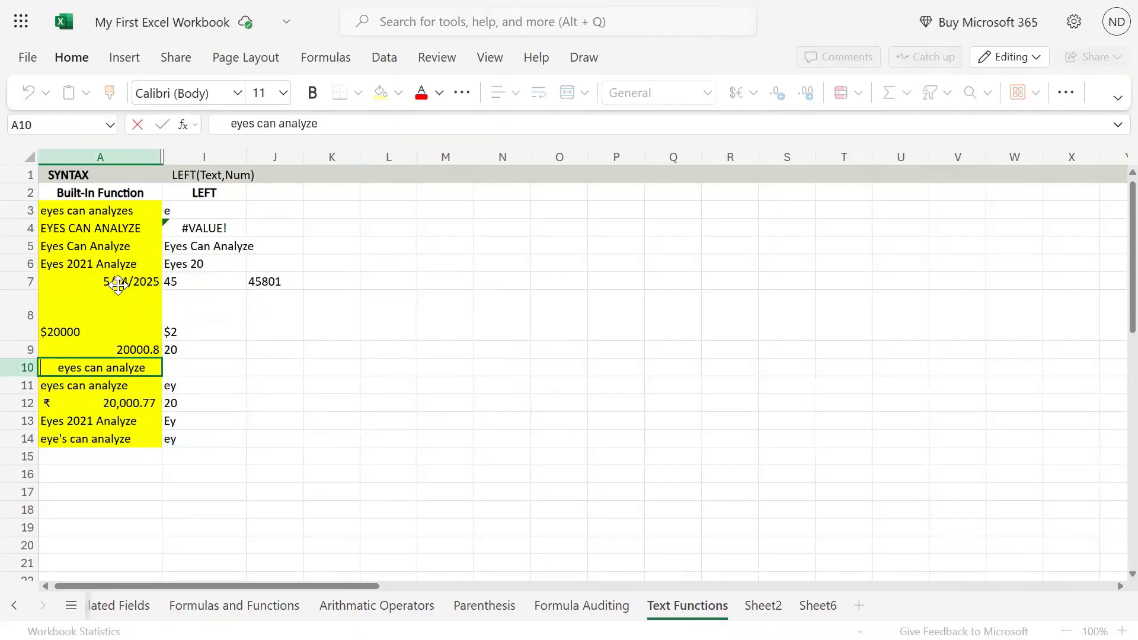
key("shift+Right")
key("shift+Right")
key("shift+Right")
key("shift+Right")
key("shift+Right")
key("shift+Right")
key("shift+Left")
key("shift+Left")
key("Return")
key("Up")
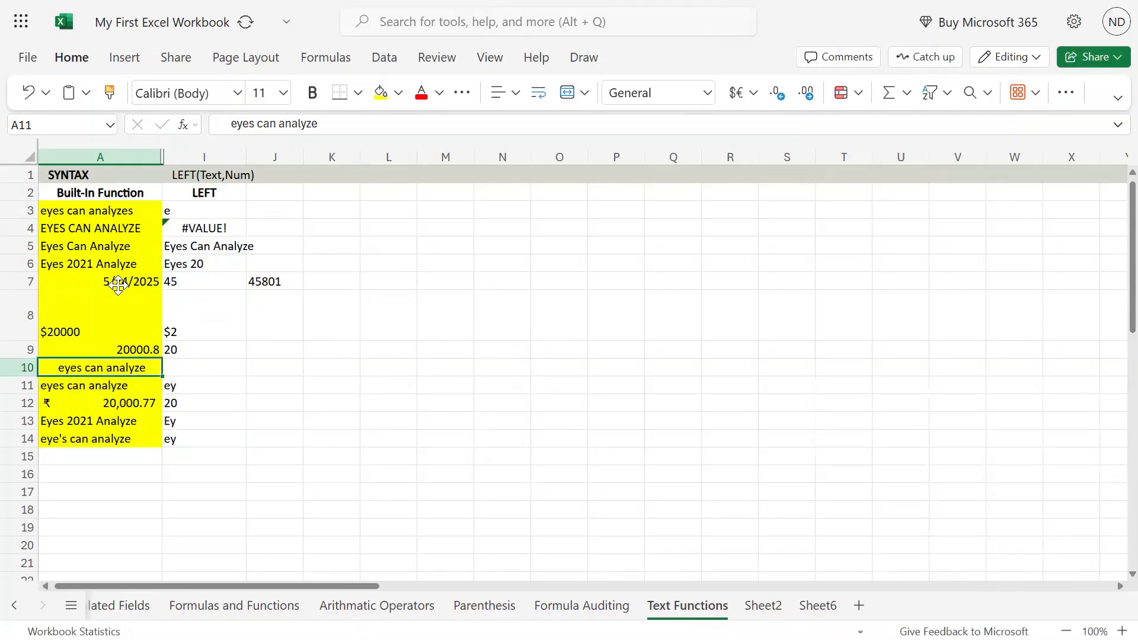
Compare the text samples in A10 and A11 with their LEFT results in column I.
key("Up")
key("Right")
key("Down")
key("Down")
key("Left")
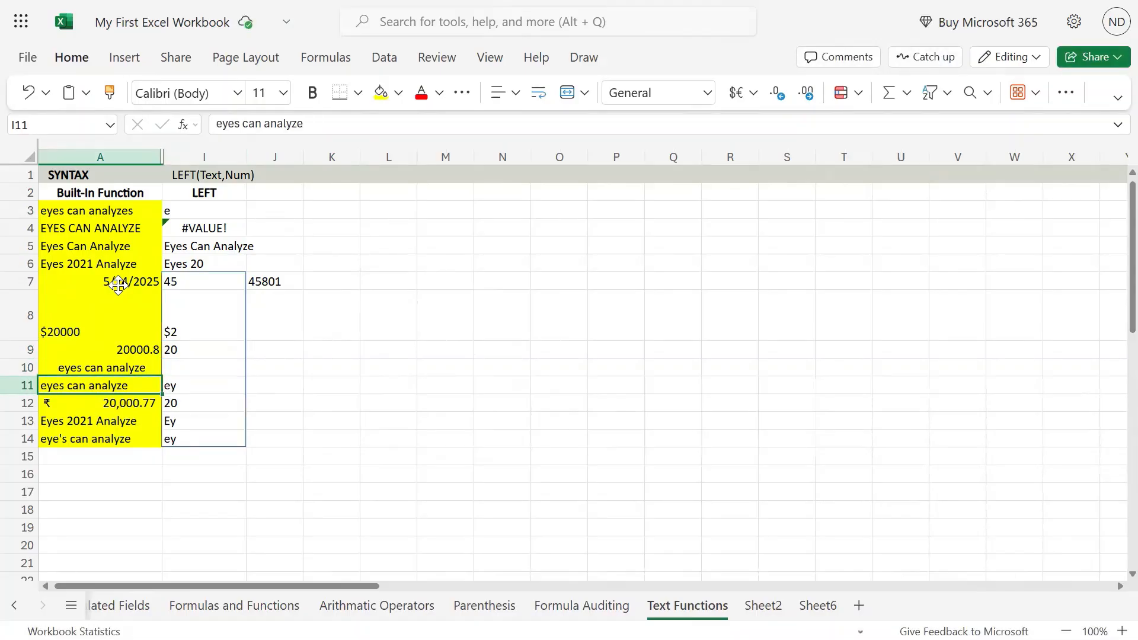
Examine the stored number behind the currency format in A12, leaving it unchanged, to compare it with I12.
key("Right")
key("Down")
key("Left")
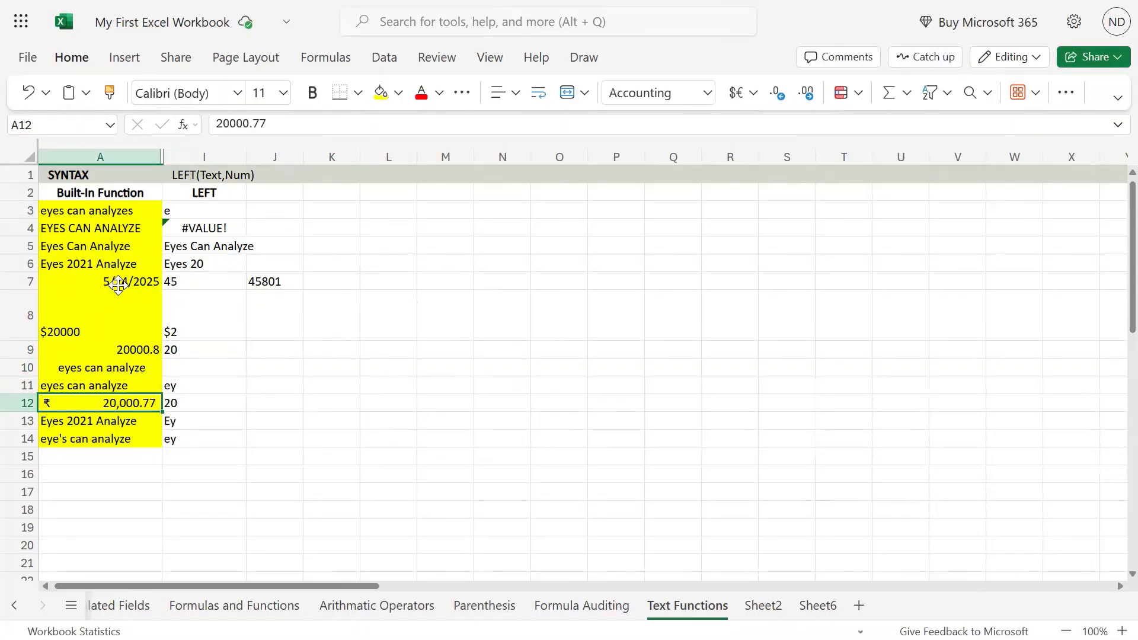
key("F2")
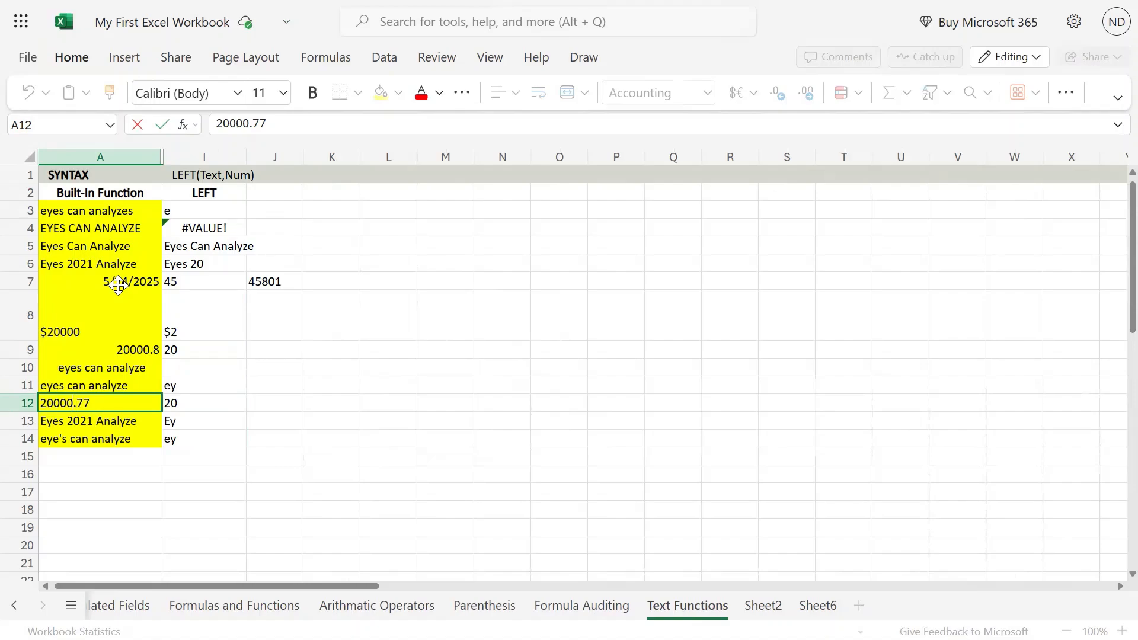
key("shift+Left")
key("shift+Left")
key("Return")
key("Up")
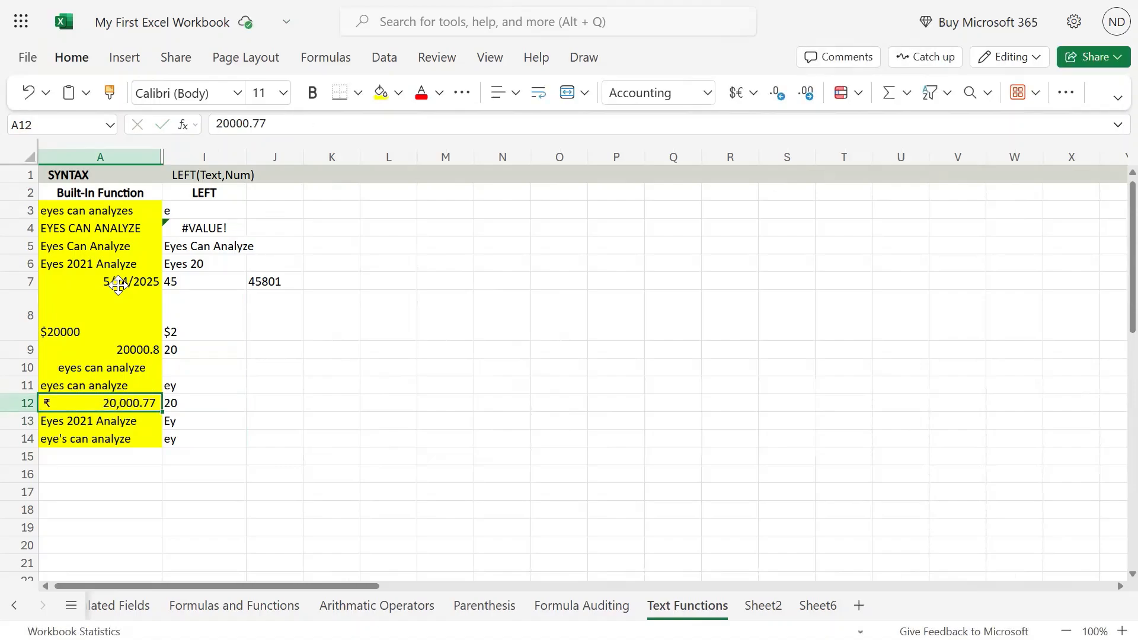
Compare the text samples in A13 and A14 with their LEFT results in I13 and I14.
key("Down")
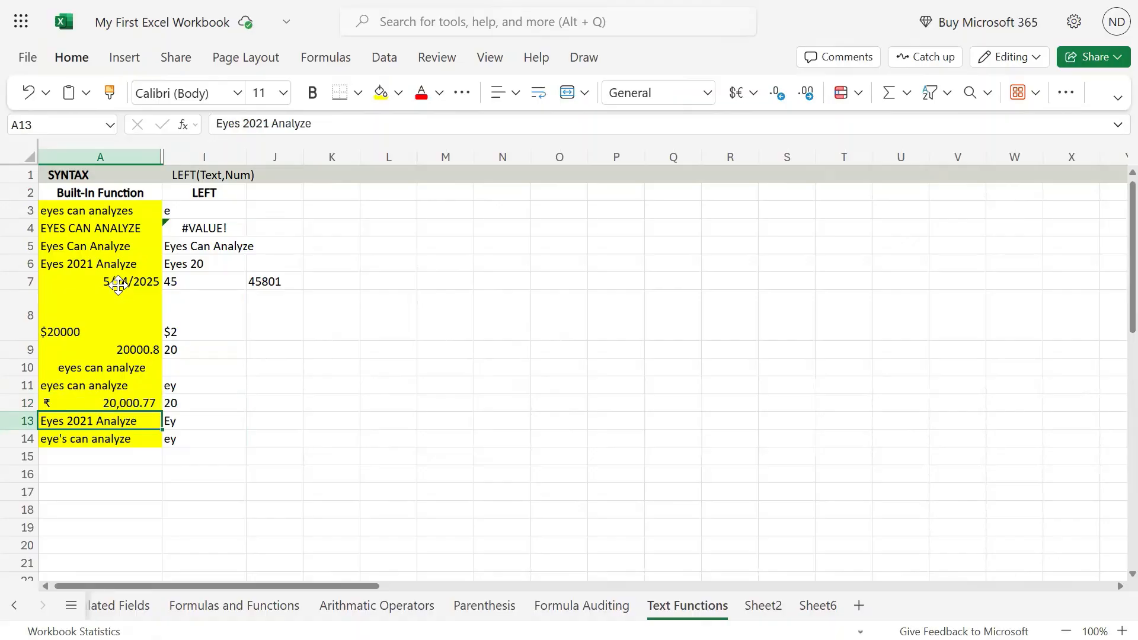
key("Right")
key("Left")
key("Right")
key("Down")
key("Left")
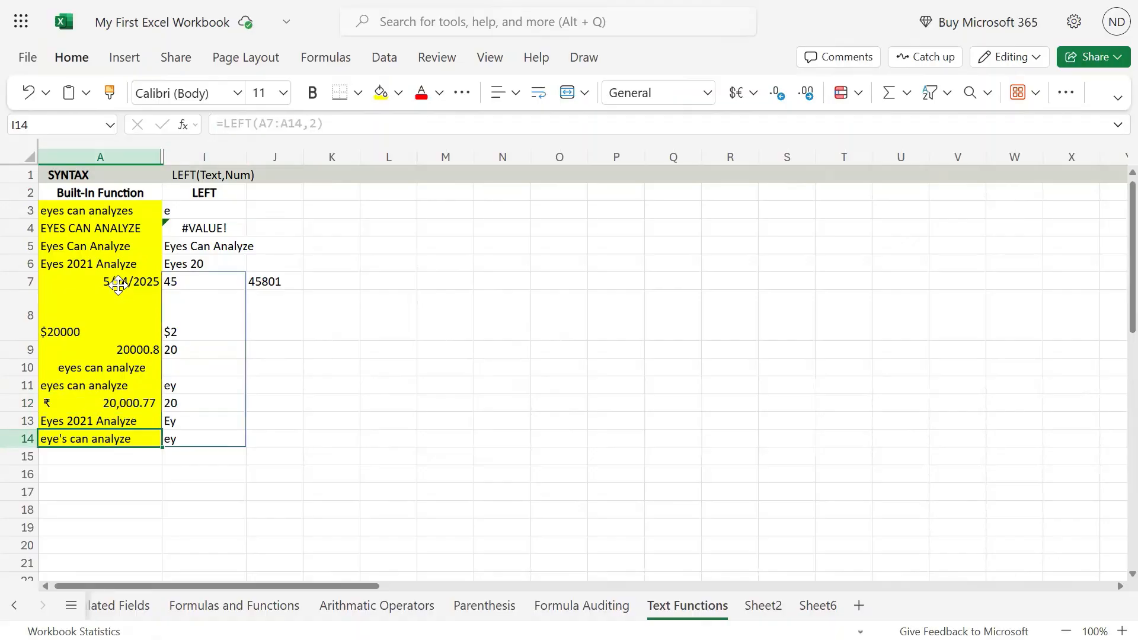
key("Right")
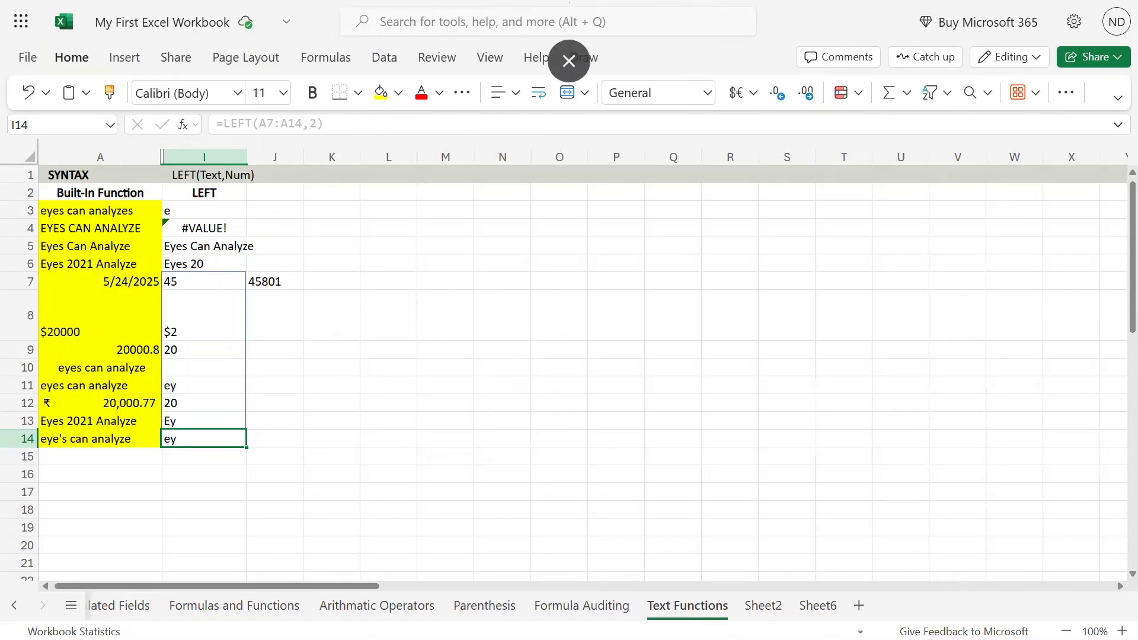
Highlight the whole LEFT formula in I7 to review it and its A7:A14 reference, leaving it unchanged.
left_click(228, 478)
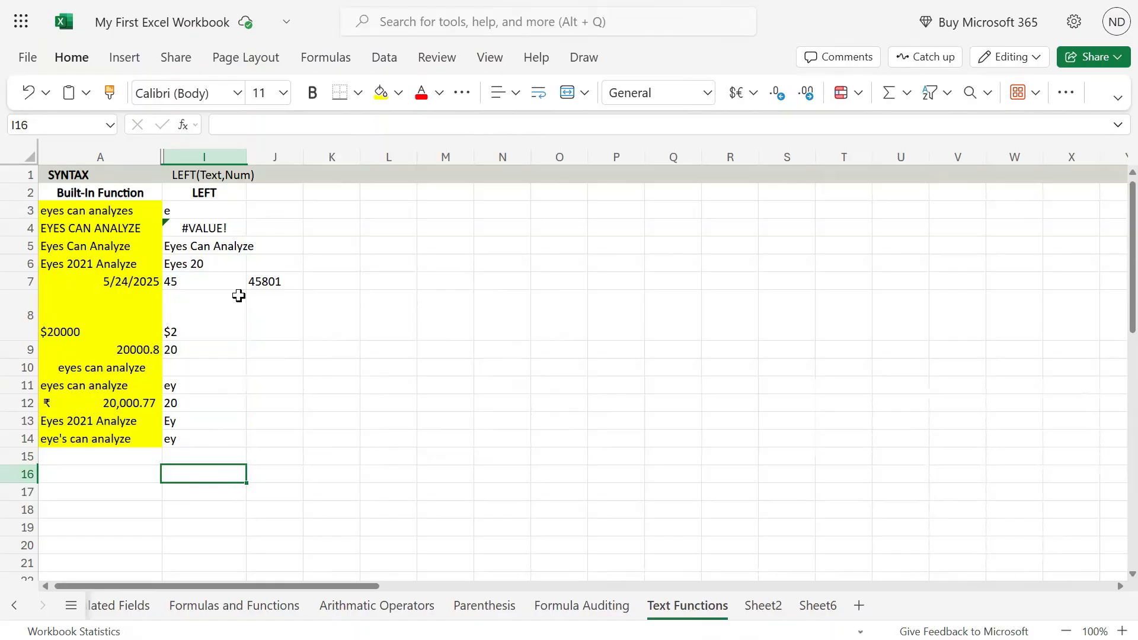
left_click(224, 282)
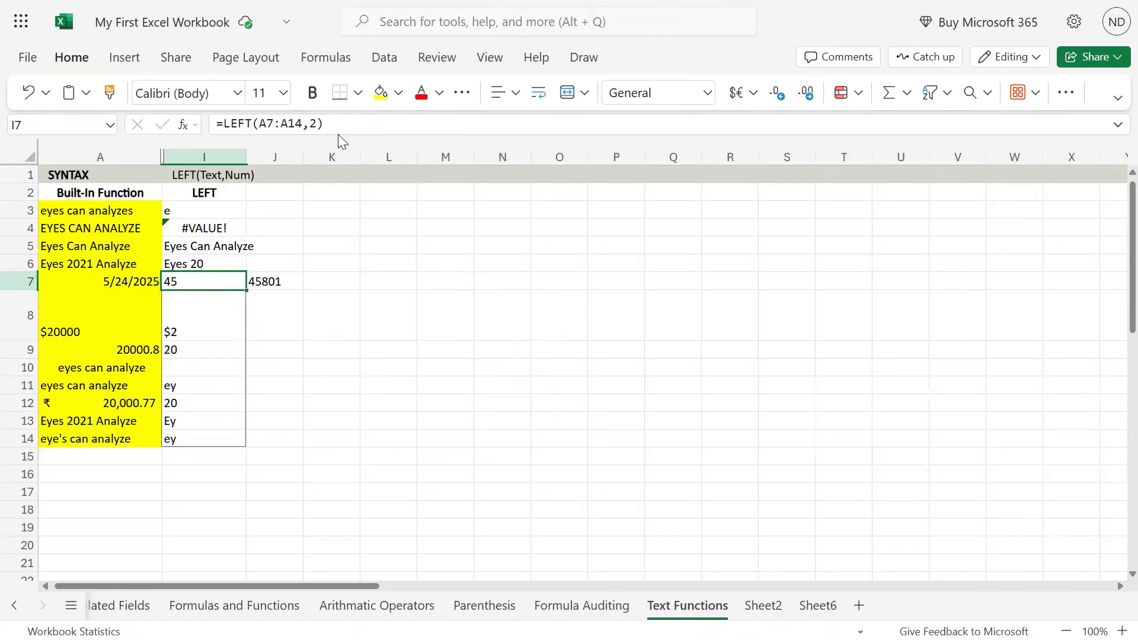
left_click_drag(323, 123, 155, 127)
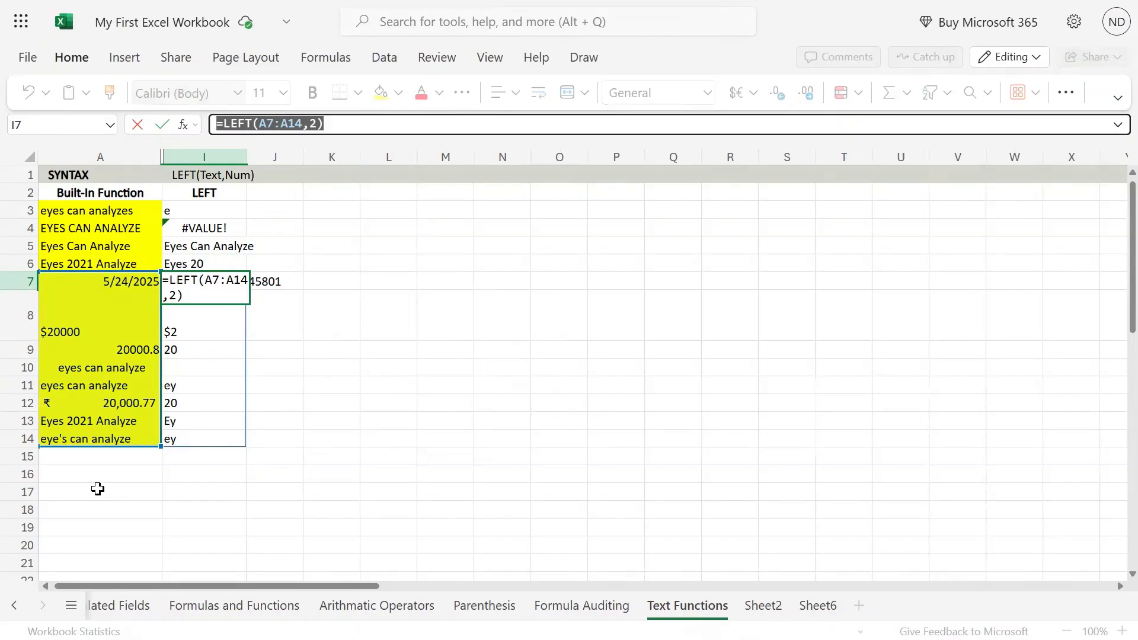
key("Escape")
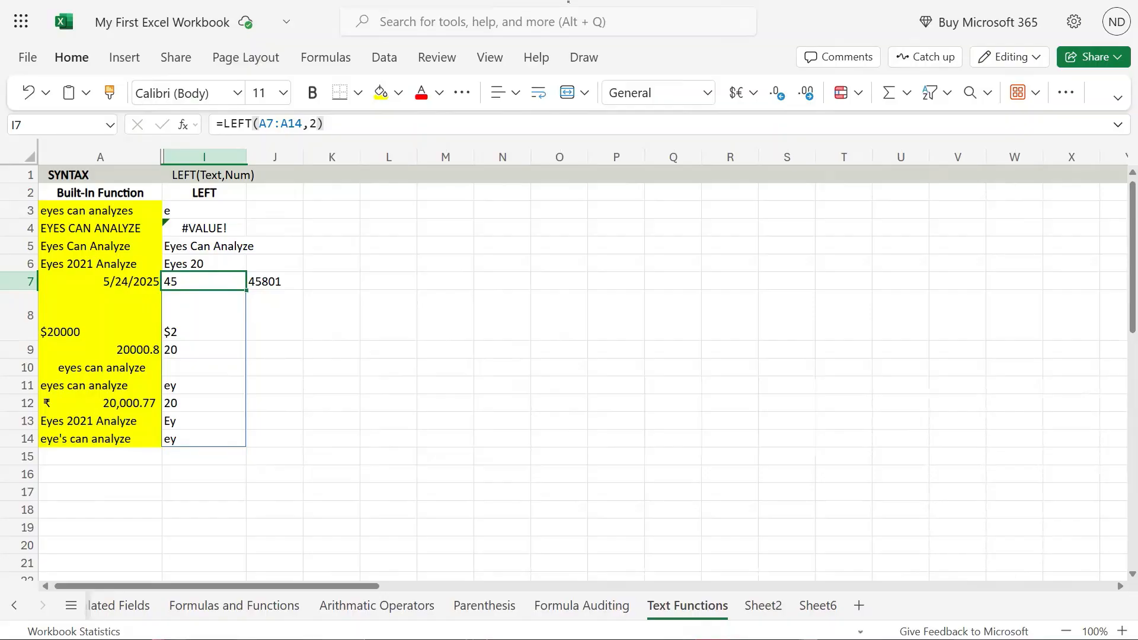
Clear the CONCAT formula from cell J7.
left_click(279, 282)
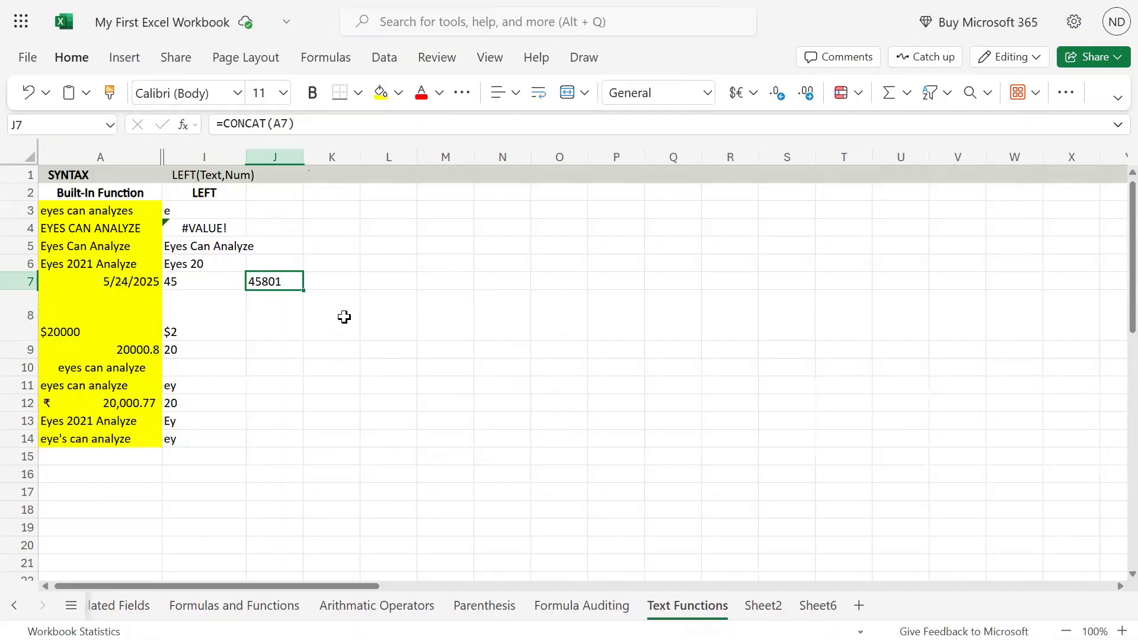
key("Delete")
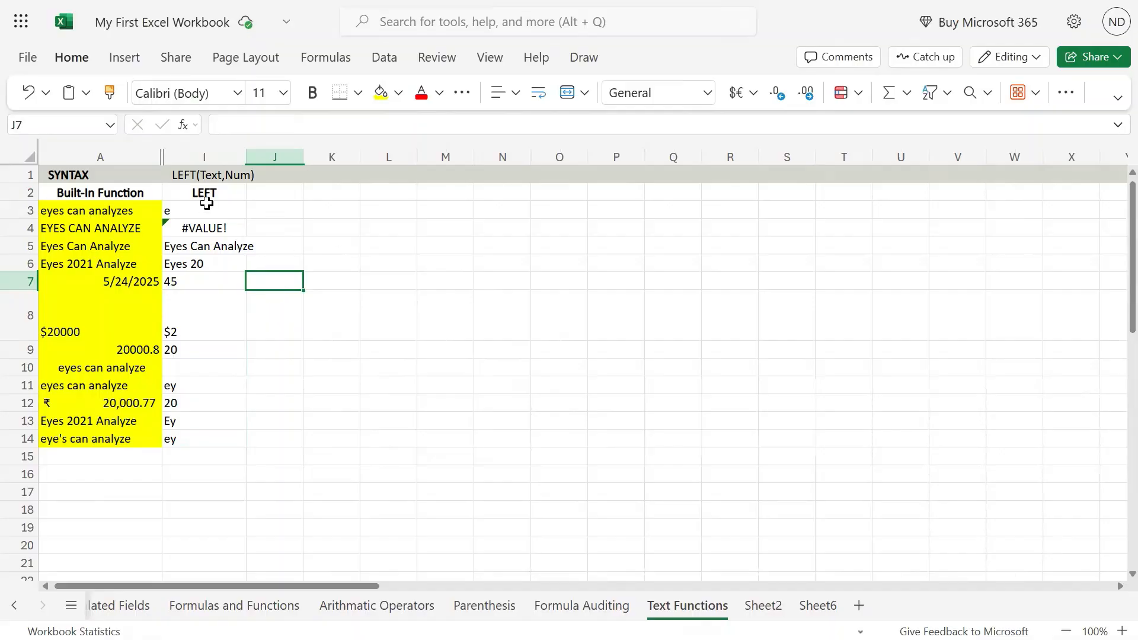